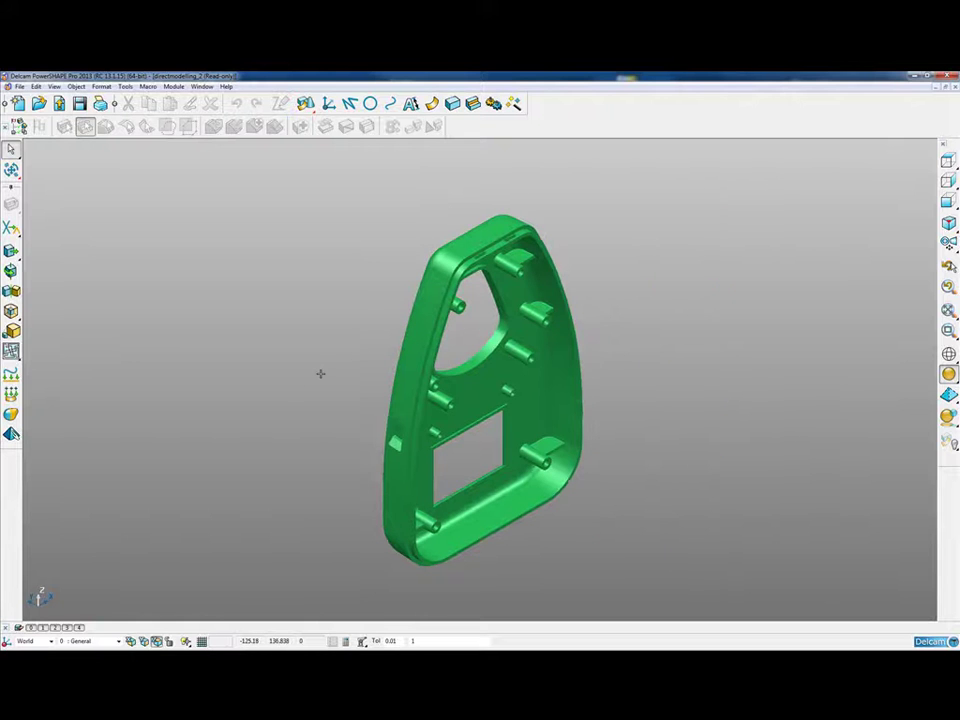
# Select the faces of the rectangular cutout in the side wall with a continuous lasso, and clear the selection
pyautogui.click(547, 222)
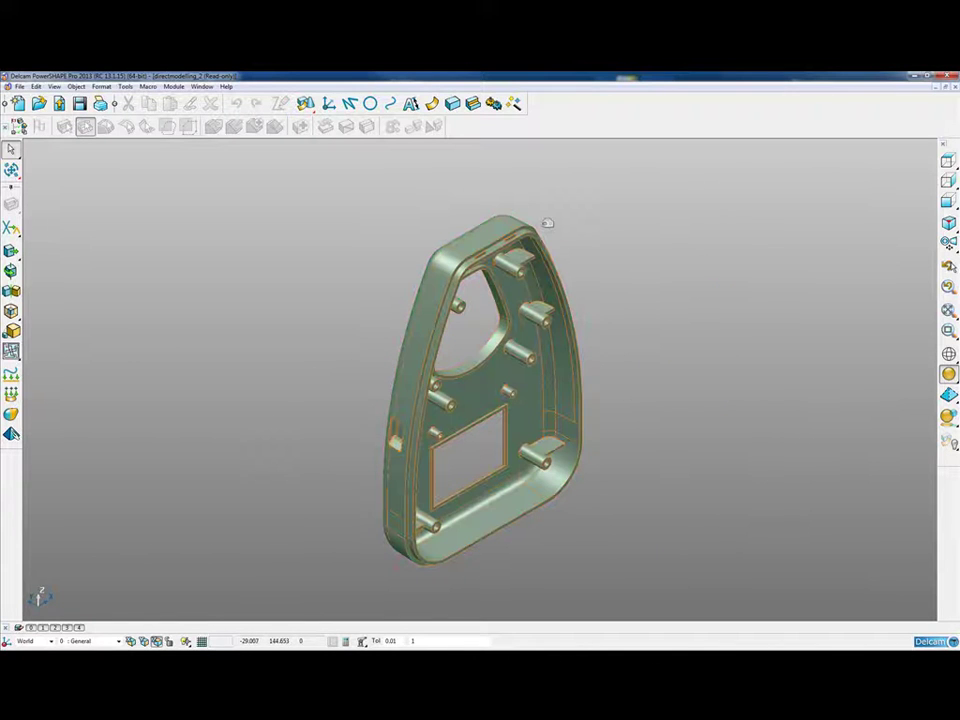
pyautogui.click(610, 215)
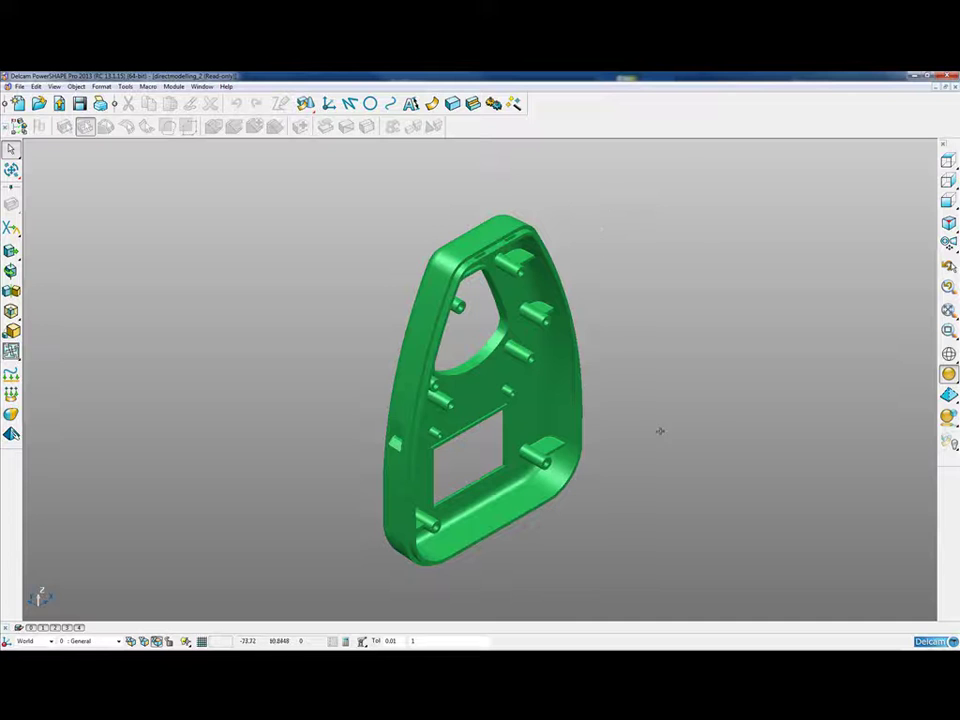
pyautogui.moveTo(741, 465); pyautogui.dragTo(632, 132, button='middle')
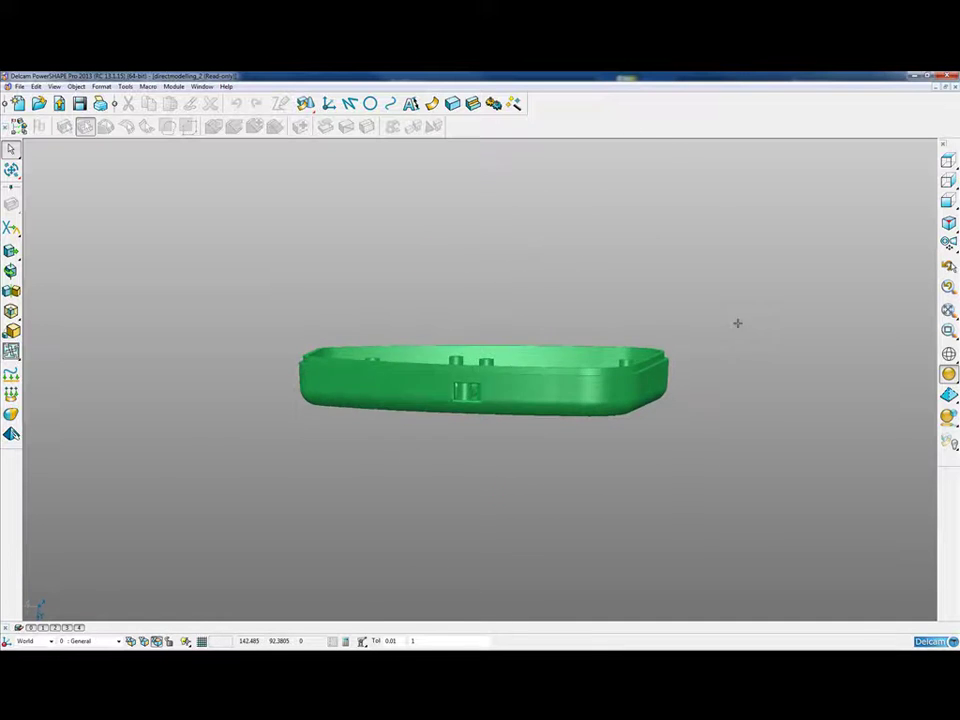
pyautogui.moveTo(737, 324); pyautogui.dragTo(655, 315, button='middle')
pyautogui.keyDown('ctrl'); pyautogui.keyDown('shift'); pyautogui.moveTo(432, 325); pyautogui.dragTo(565, 442, button='middle'); pyautogui.keyUp('shift'); pyautogui.keyUp('ctrl')
pyautogui.click(244, 256)
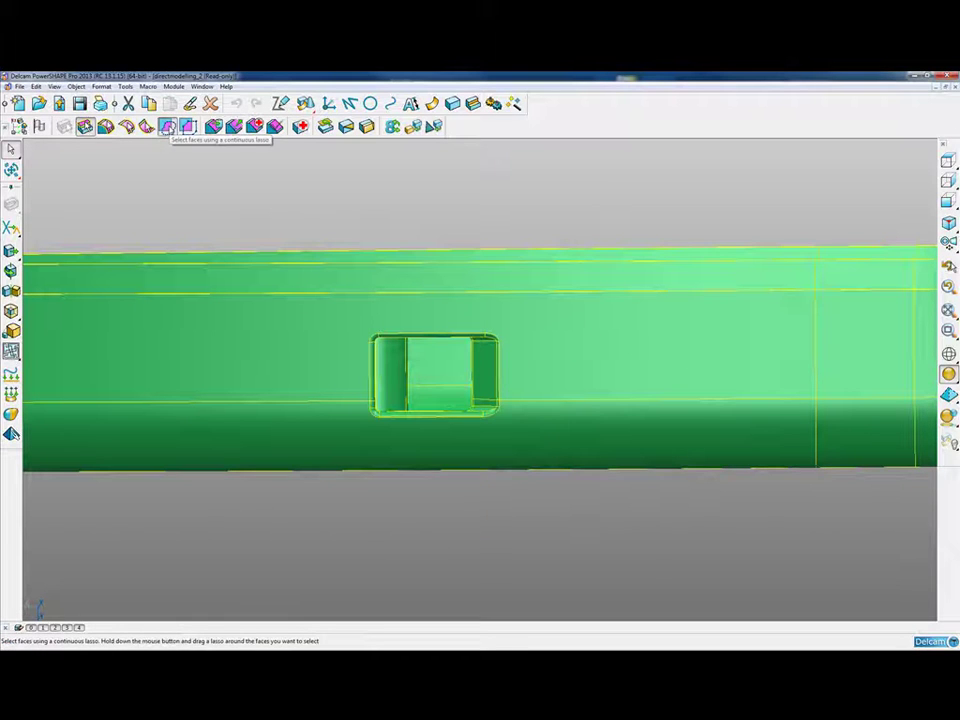
pyautogui.click(167, 127)
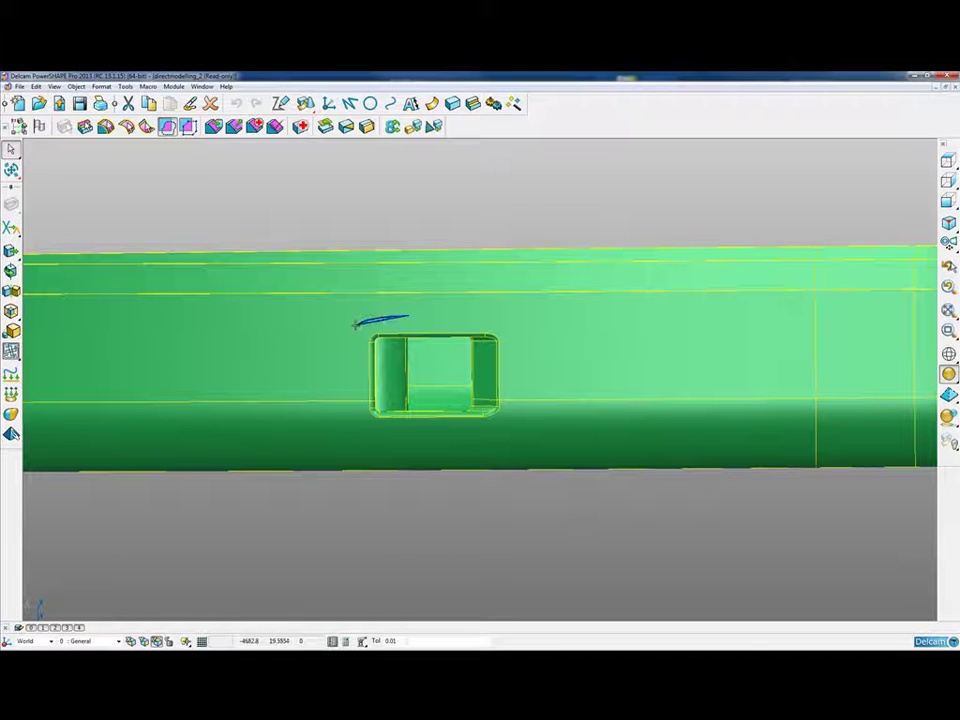
pyautogui.moveTo(339, 349)
pyautogui.mouseDown()
pyautogui.moveTo(337, 406)
pyautogui.moveTo(369, 424)
pyautogui.moveTo(450, 440)
pyautogui.moveTo(533, 432)
pyautogui.moveTo(566, 390)
pyautogui.moveTo(540, 336)
pyautogui.moveTo(459, 309)
pyautogui.mouseUp()
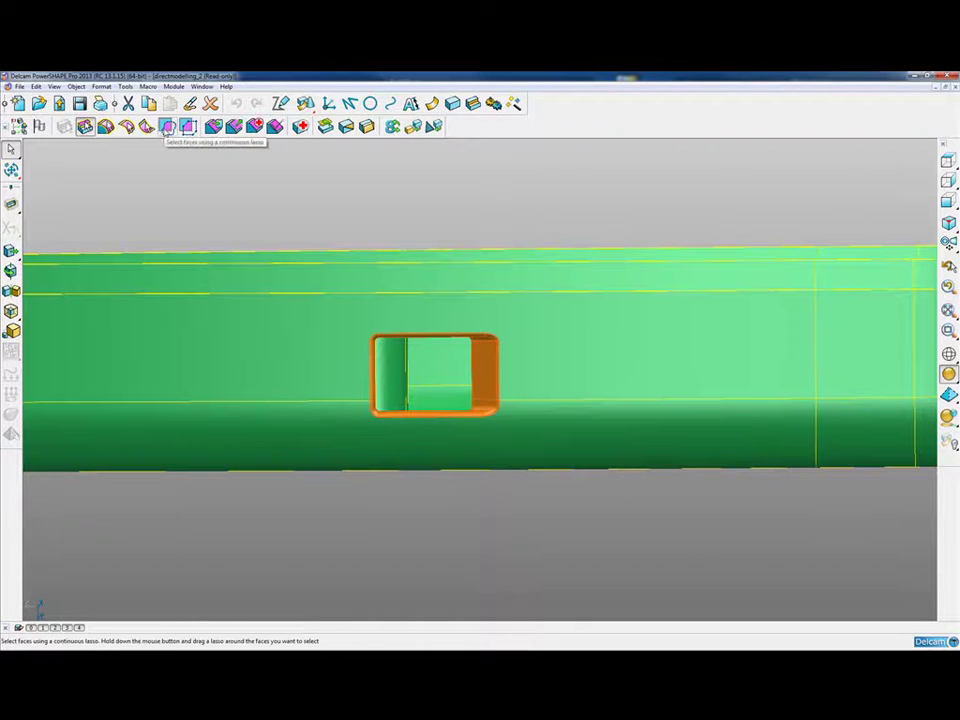
pyautogui.click(257, 178)
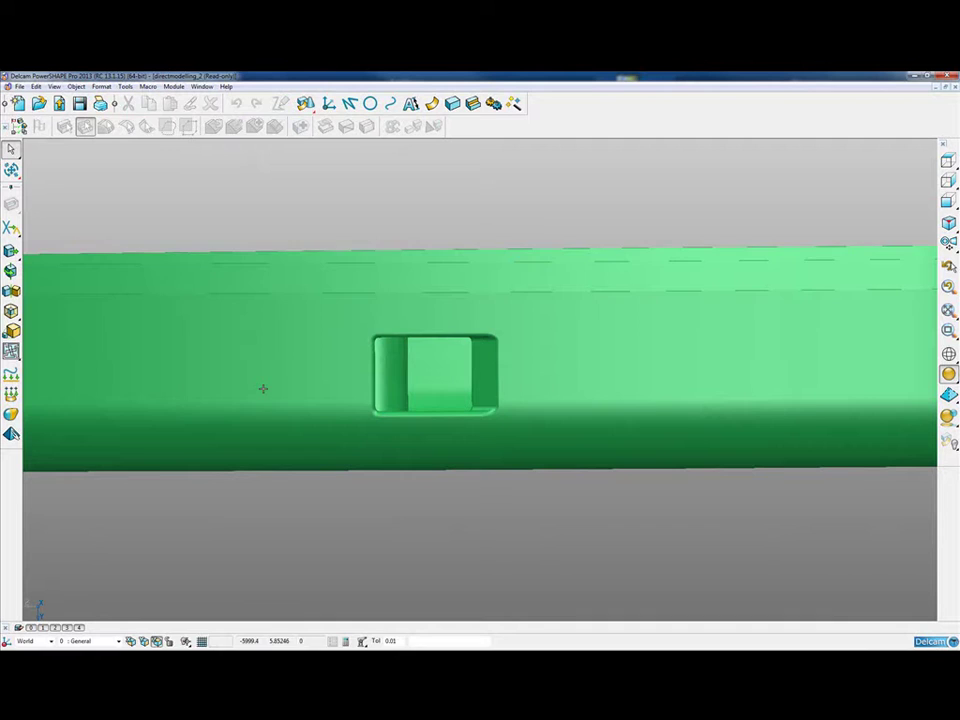
# Select the faces of the rectangular side-wall cutout with a discrete lasso around it and delete them to close the opening
pyautogui.click(264, 388)
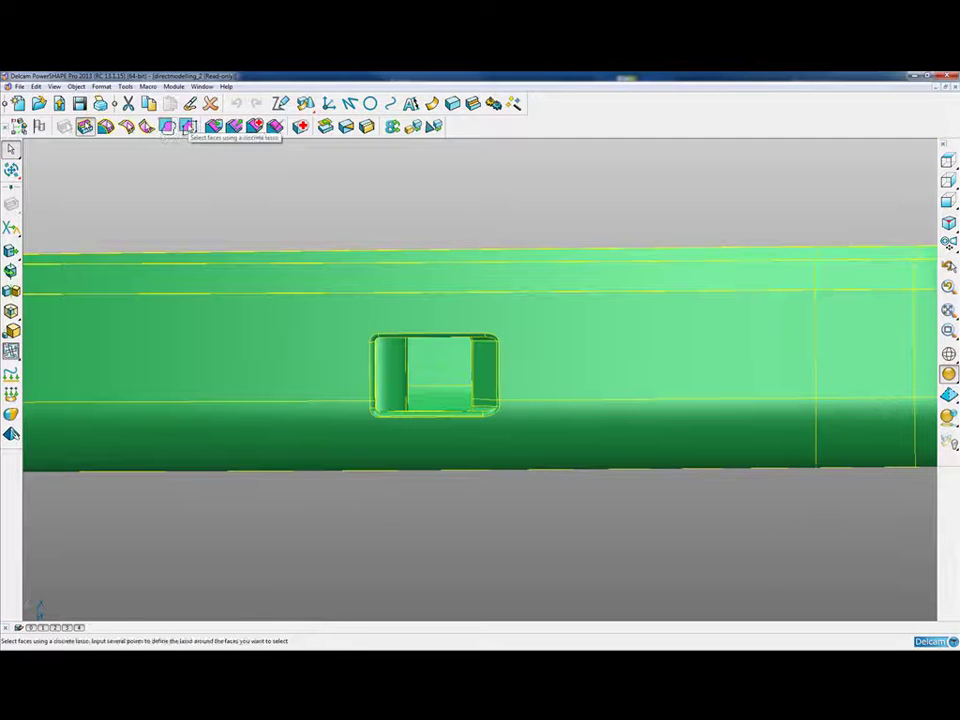
pyautogui.click(187, 126)
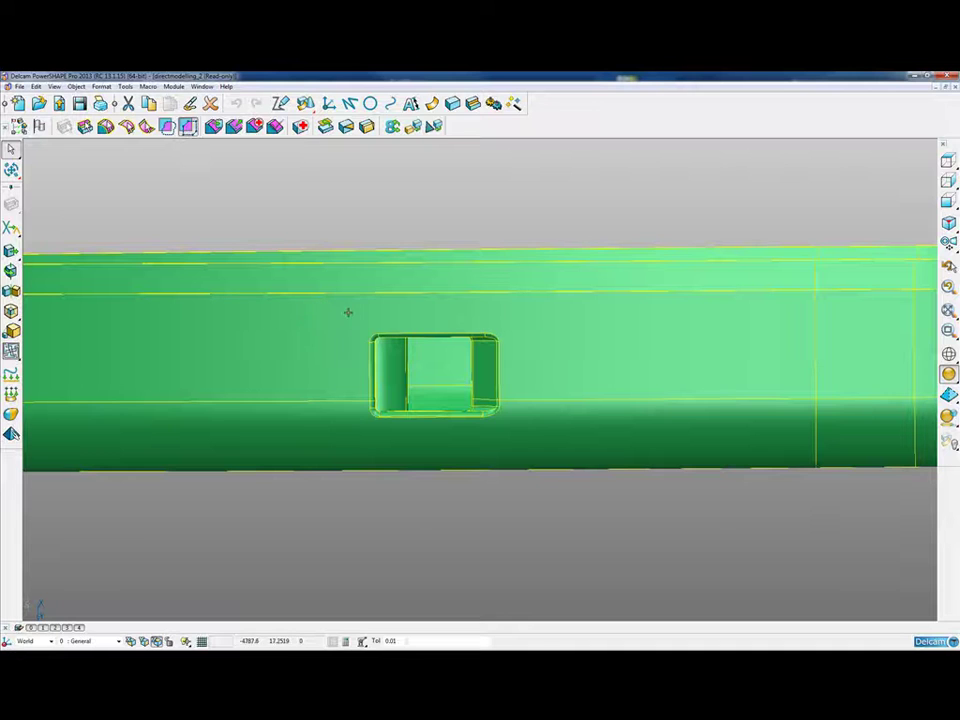
pyautogui.click(538, 437)
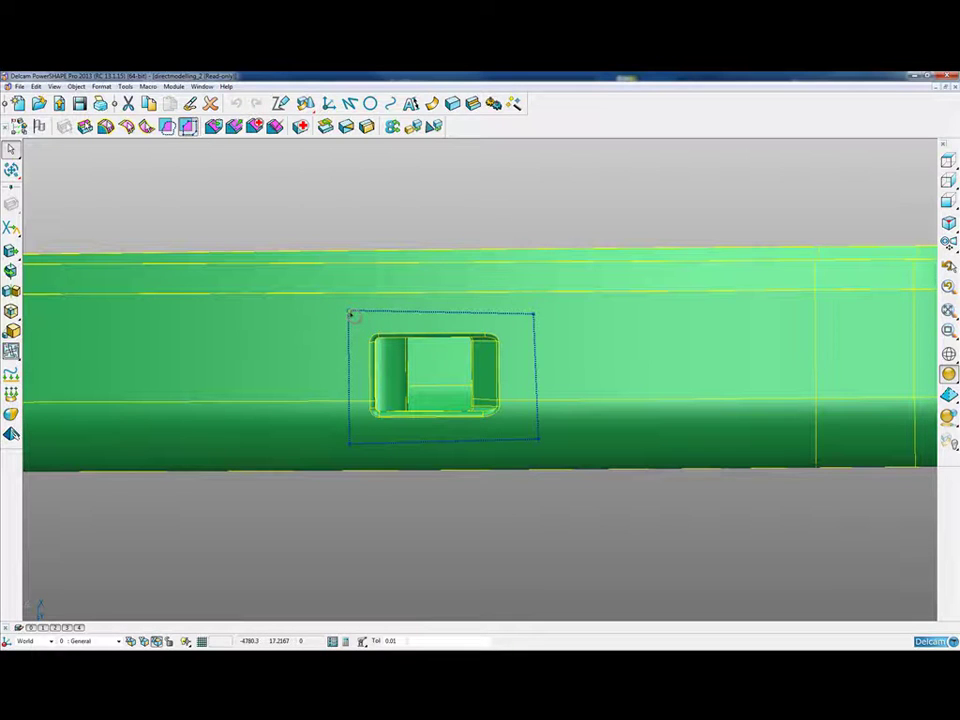
pyautogui.click(351, 315)
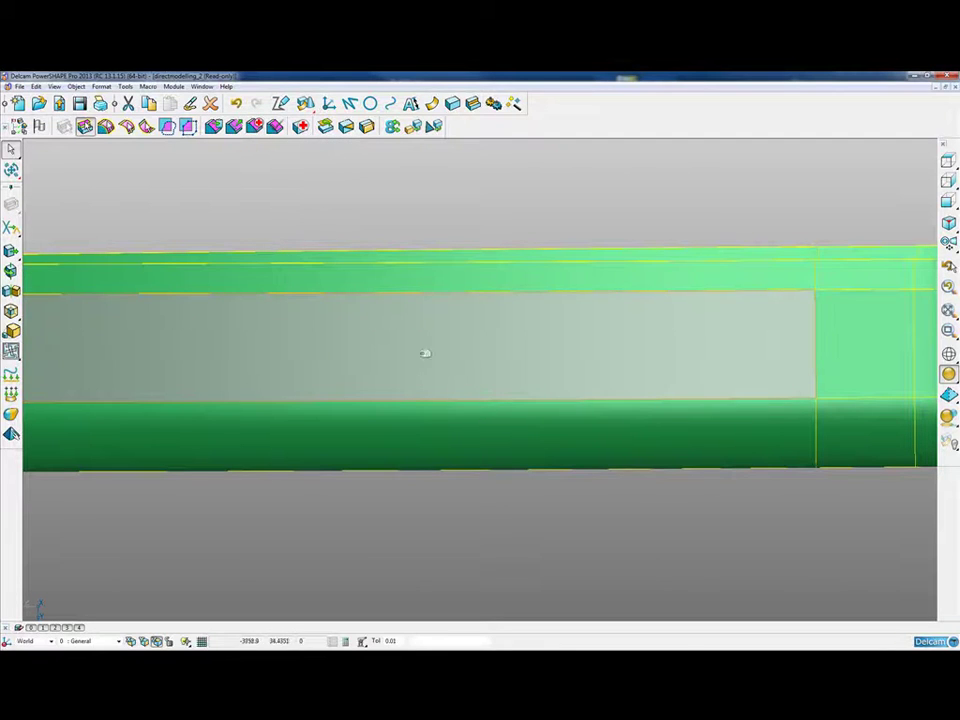
# Join the two raised clips on the casing's narrow-end rim by replacing one's inner end face with the other's facing end face
pyautogui.hotkey('ctrl', '1')
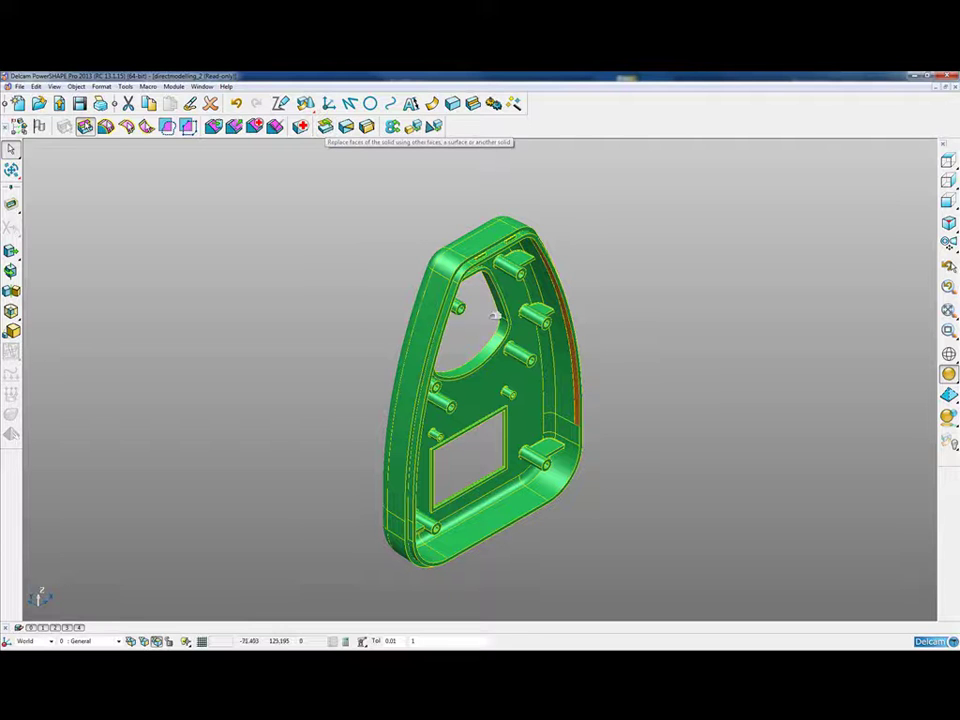
pyautogui.moveTo(604, 465); pyautogui.dragTo(165, 390, button='middle')
pyautogui.moveTo(422, 209); pyautogui.dragTo(468, 237)
pyautogui.keyDown('ctrl'); pyautogui.keyDown('shift'); pyautogui.moveTo(468, 237); pyautogui.dragTo(468, 237, button='middle'); pyautogui.keyUp('shift'); pyautogui.keyUp('ctrl')
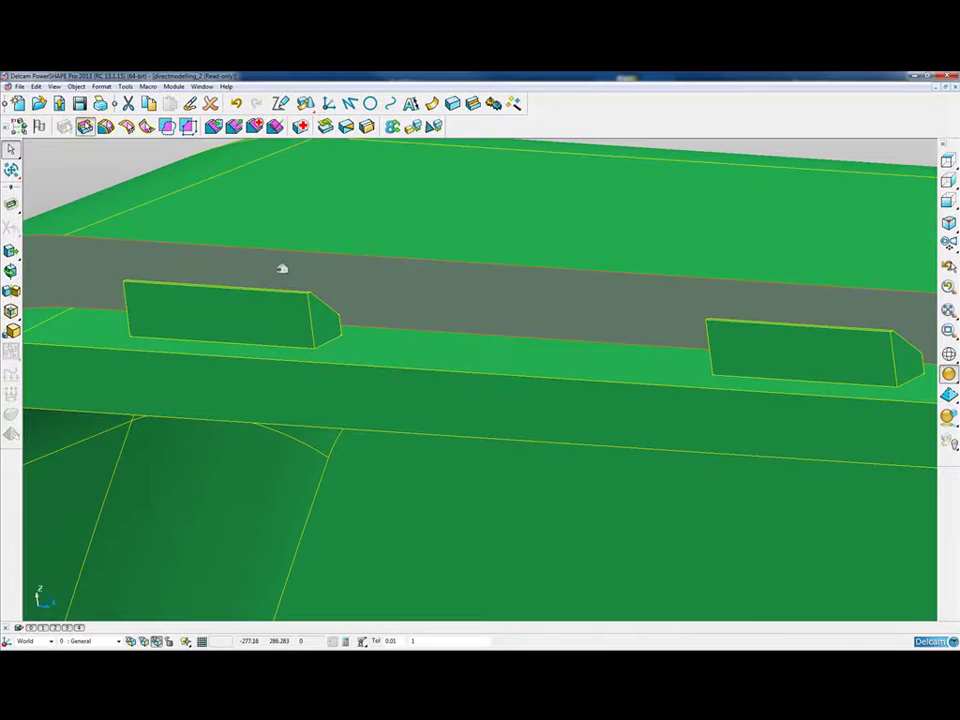
pyautogui.keyDown('ctrl'); pyautogui.keyDown('shift'); pyautogui.moveTo(247, 254); pyautogui.dragTo(414, 394, button='middle'); pyautogui.keyUp('shift'); pyautogui.keyUp('ctrl')
pyautogui.click(469, 356)
pyautogui.scroll(-8, 478, 378)
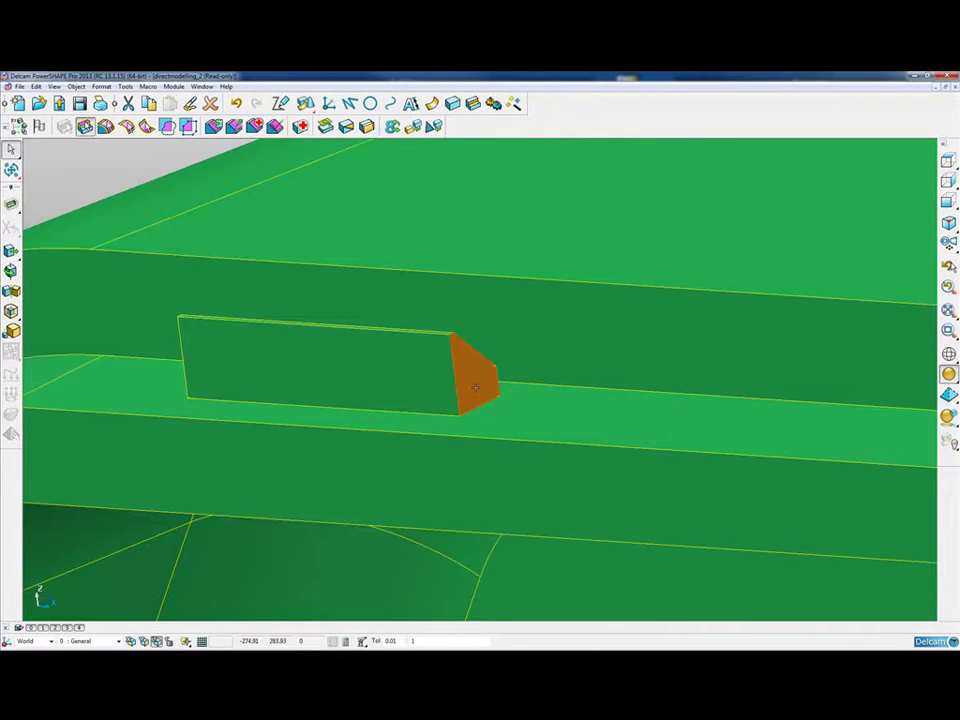
pyautogui.moveTo(540, 422); pyautogui.dragTo(787, 336, button='middle')
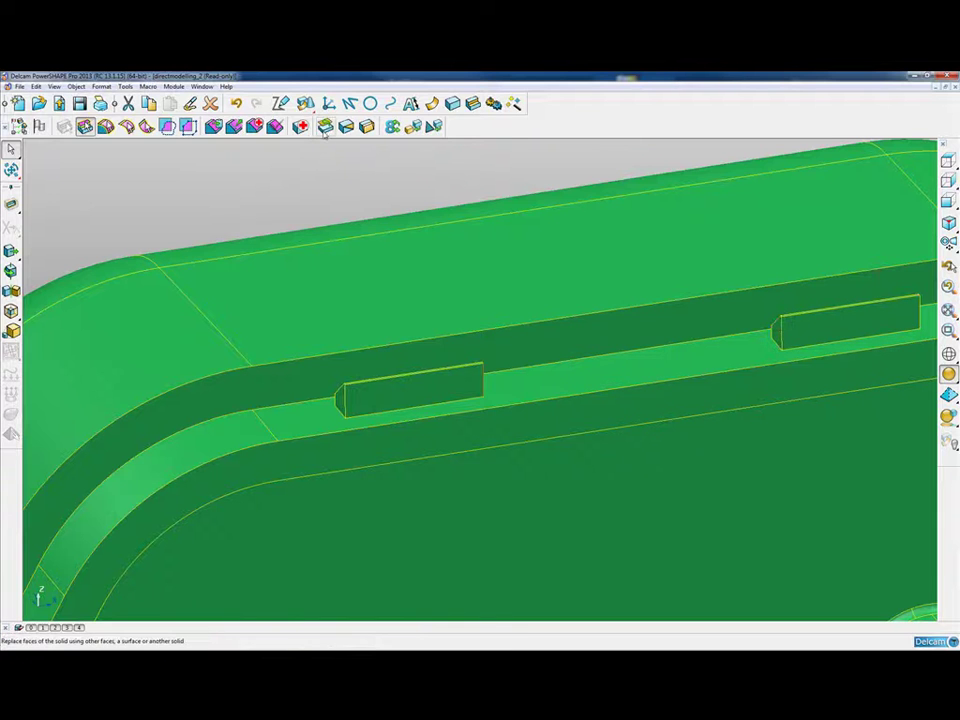
pyautogui.click(187, 126)
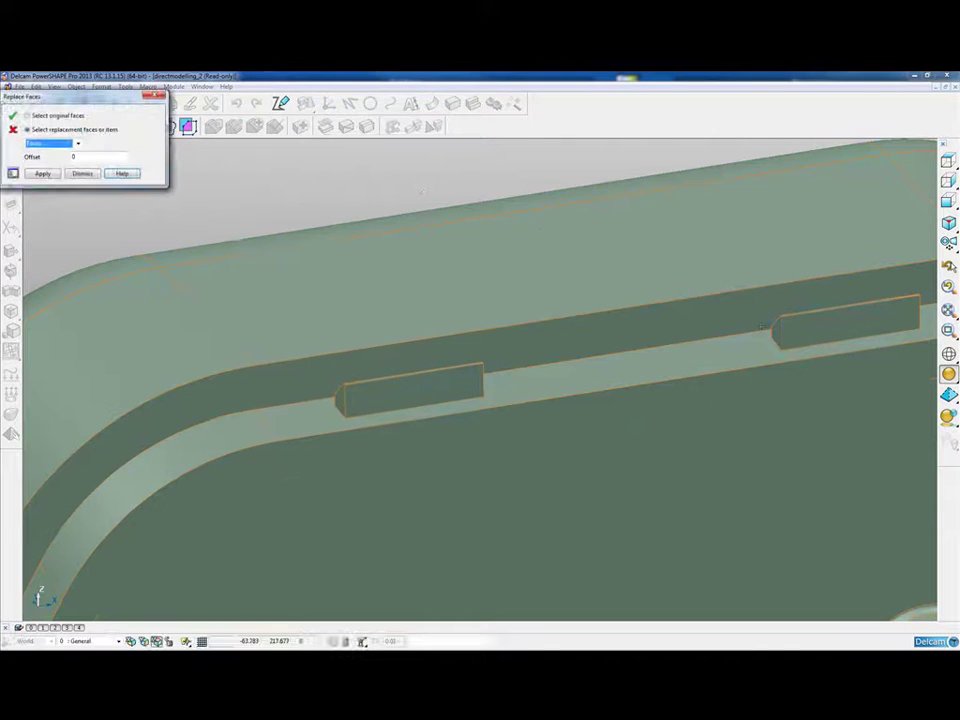
pyautogui.scroll(5, 718, 286)
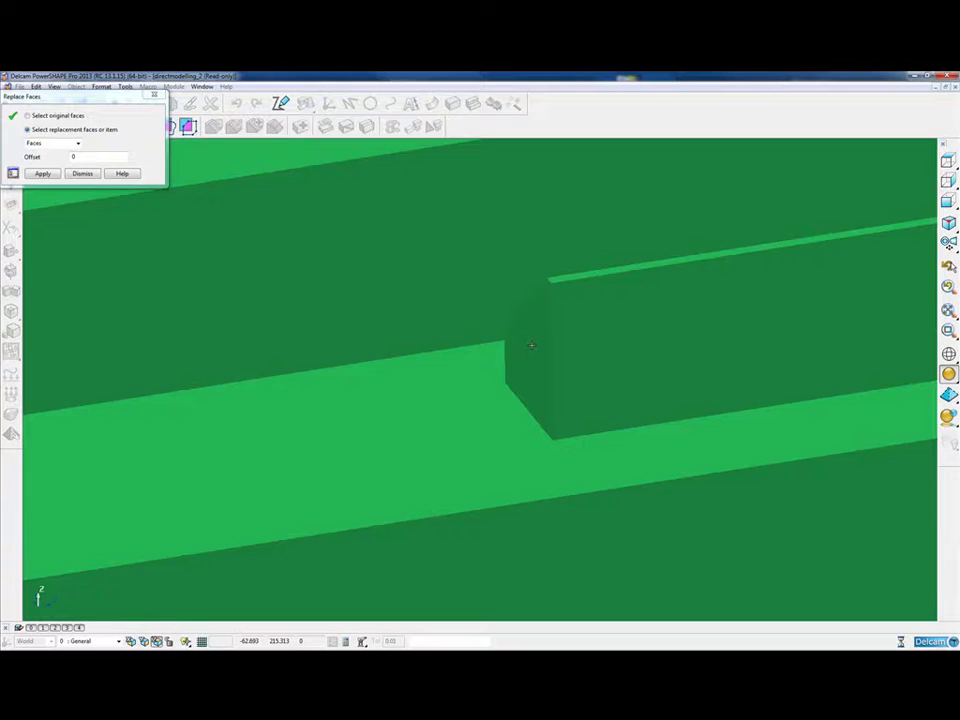
pyautogui.click(531, 349)
pyautogui.scroll(-6, 480, 379)
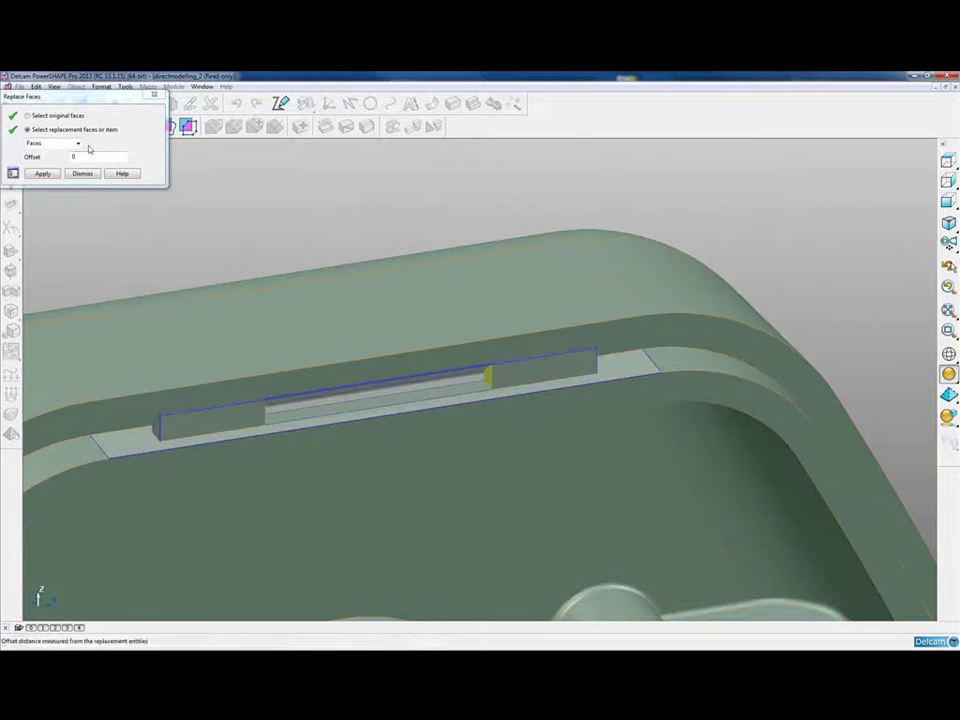
pyautogui.click(44, 175)
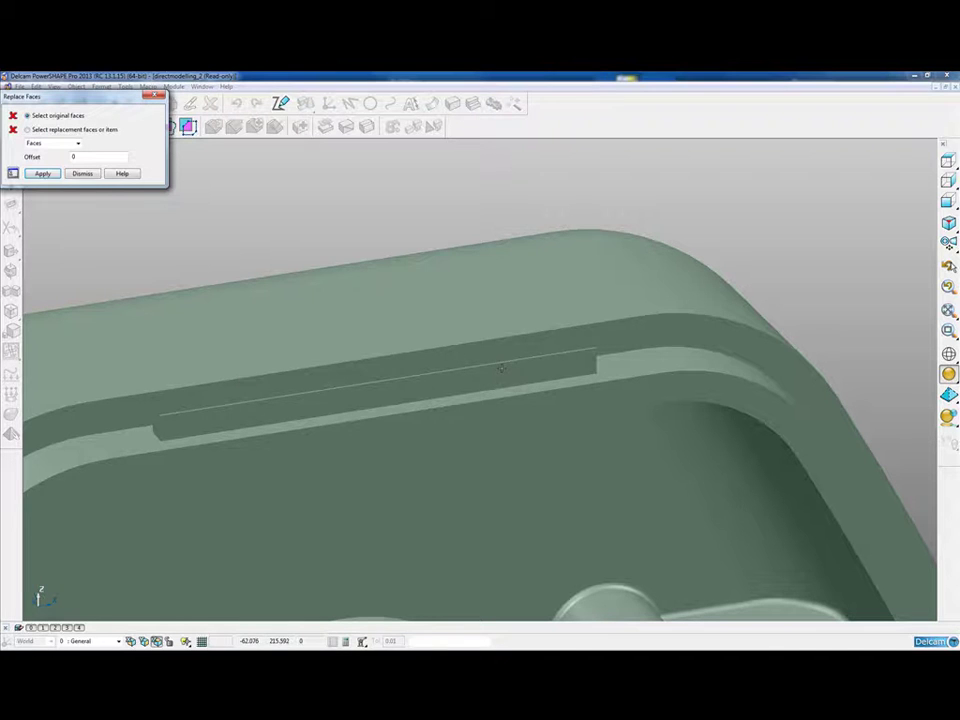
# Replace one angled end face of the joined clip with the adjacent straight side ledge face, extending the clip around the rim corner
pyautogui.scroll(-2, 499, 370)
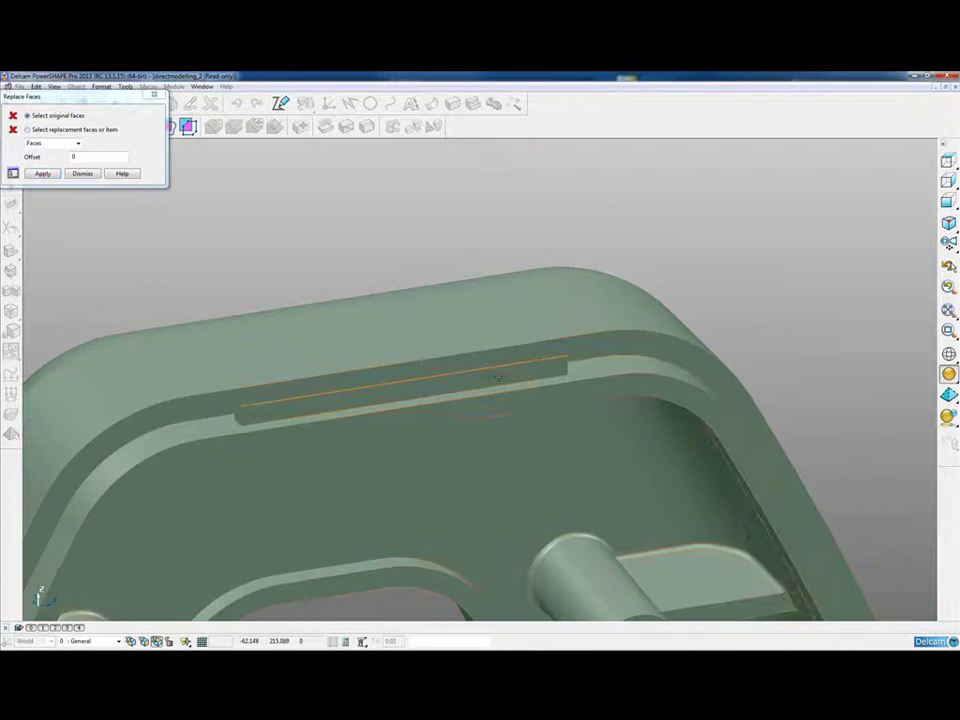
pyautogui.moveTo(632, 416)
pyautogui.mouseDown(button='middle')
pyautogui.moveTo(589, 452)
pyautogui.moveTo(560, 400)
pyautogui.moveTo(472, 296)
pyautogui.mouseUp(button='middle')
pyautogui.scroll(5, 413, 304)
pyautogui.click(410, 300)
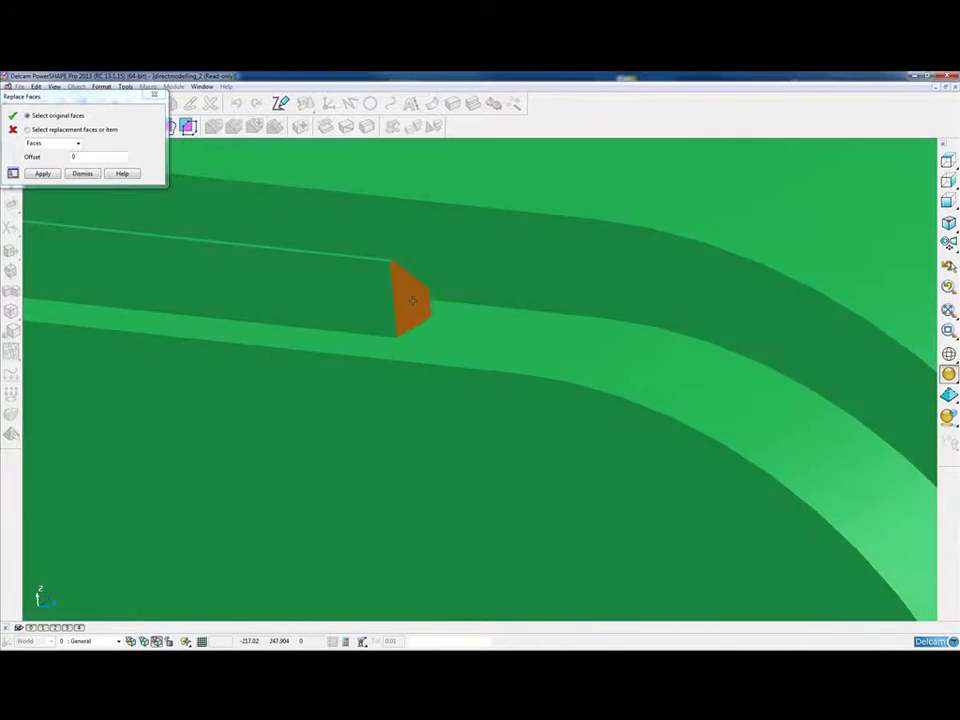
pyautogui.scroll(-5, 531, 261)
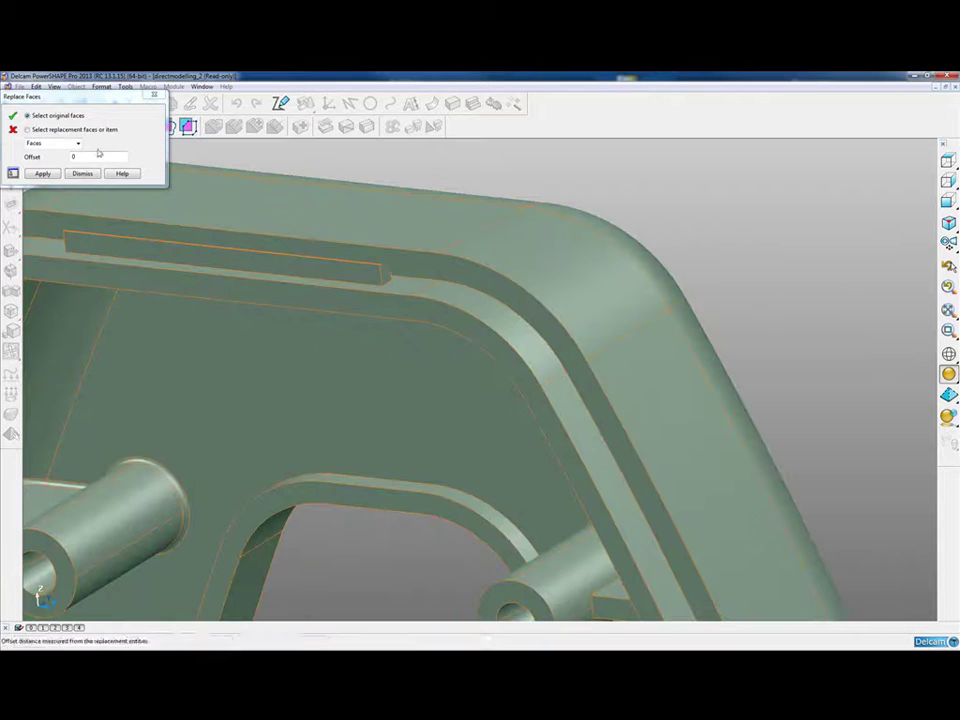
pyautogui.click(60, 129)
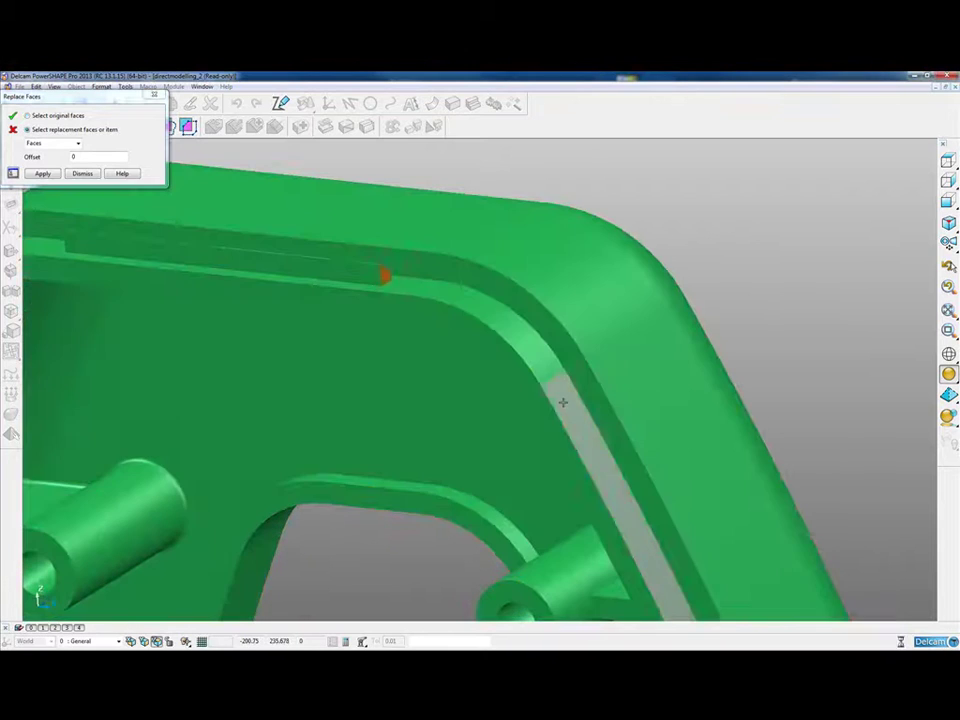
pyautogui.click(562, 402)
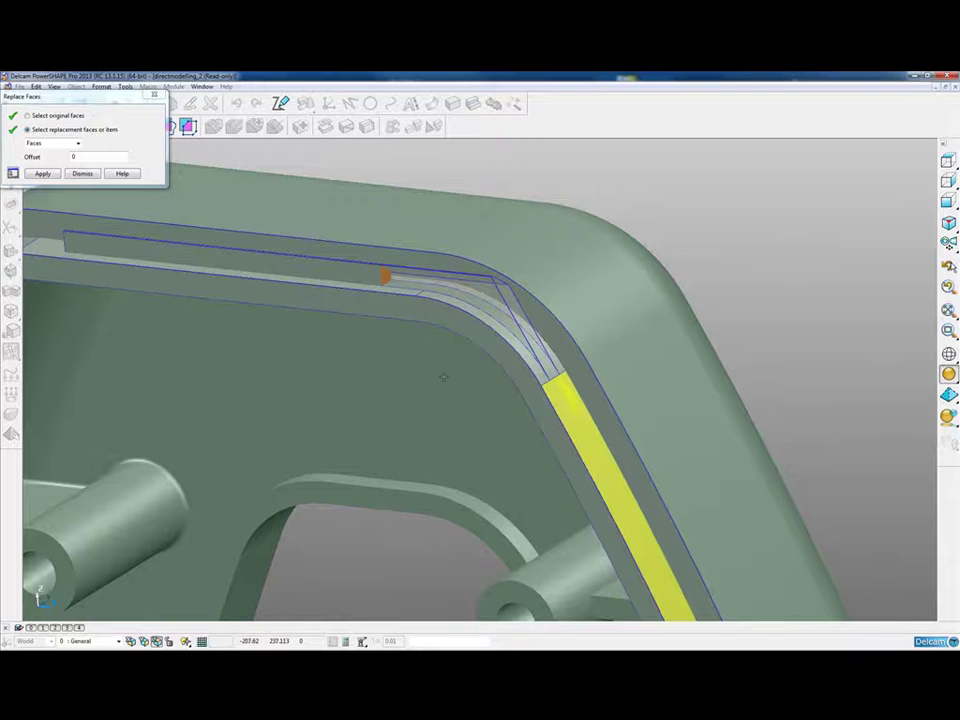
pyautogui.moveTo(444, 377); pyautogui.dragTo(540, 353, button='middle')
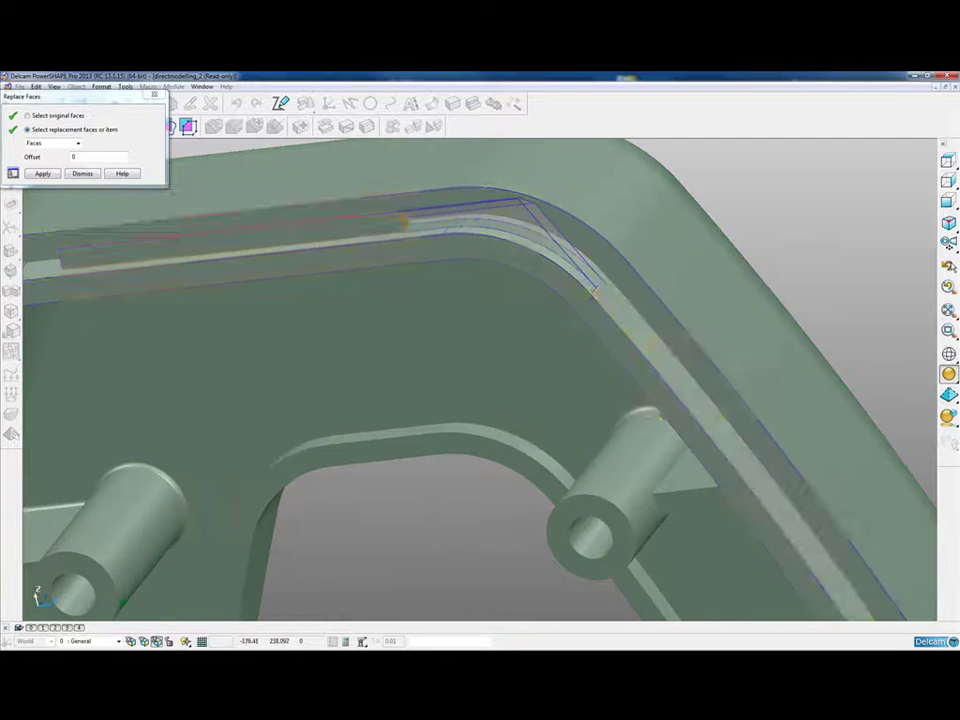
pyautogui.click(45, 175)
# Replace the joined clip's remaining angled end face with the straight ledge face on the opposite side of the rim
pyautogui.moveTo(375, 225)
pyautogui.mouseDown(button='middle')
pyautogui.moveTo(520, 241)
pyautogui.moveTo(439, 281)
pyautogui.moveTo(363, 258)
pyautogui.mouseUp(button='middle')
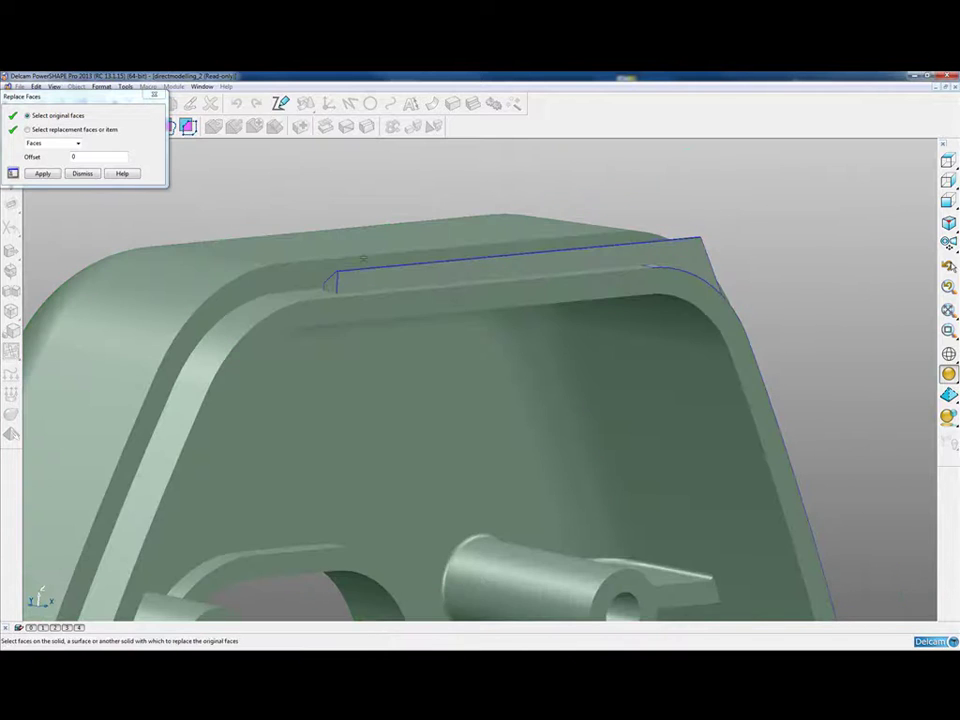
pyautogui.moveTo(304, 246)
pyautogui.keyDown('ctrl'); pyautogui.keyDown('shift'); pyautogui.mouseDown(button='middle')
pyautogui.moveTo(380, 329)
pyautogui.moveTo(386, 376)
pyautogui.moveTo(355, 480)
pyautogui.mouseUp(button='middle'); pyautogui.keyUp('shift'); pyautogui.keyUp('ctrl')
pyautogui.click(426, 351)
pyautogui.keyDown('shift'); pyautogui.moveTo(303, 499); pyautogui.dragTo(349, 403, button='middle'); pyautogui.keyUp('shift')
pyautogui.click(336, 425)
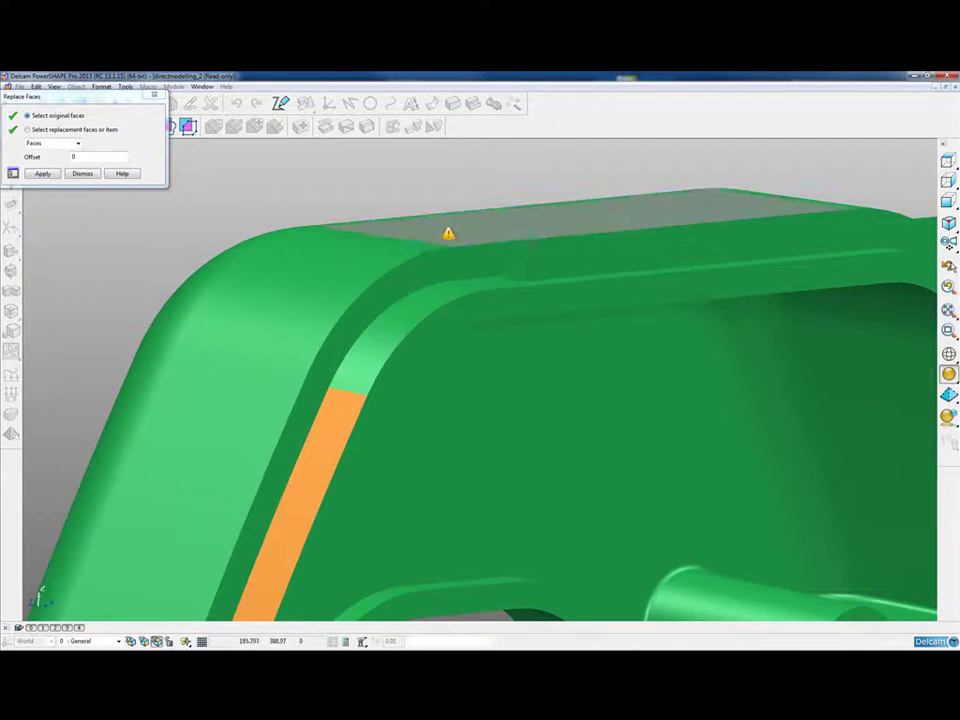
pyautogui.keyDown('ctrl'); pyautogui.keyDown('shift'); pyautogui.moveTo(447, 230); pyautogui.dragTo(565, 348, button='middle'); pyautogui.keyUp('shift'); pyautogui.keyUp('ctrl')
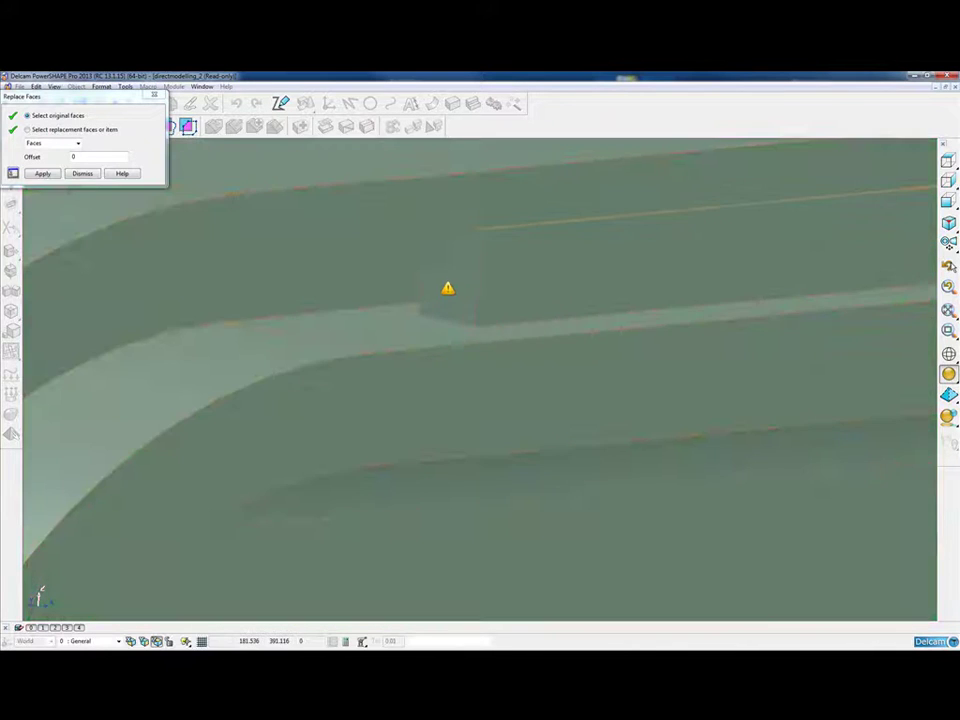
pyautogui.click(446, 287)
pyautogui.scroll(-5, 480, 379)
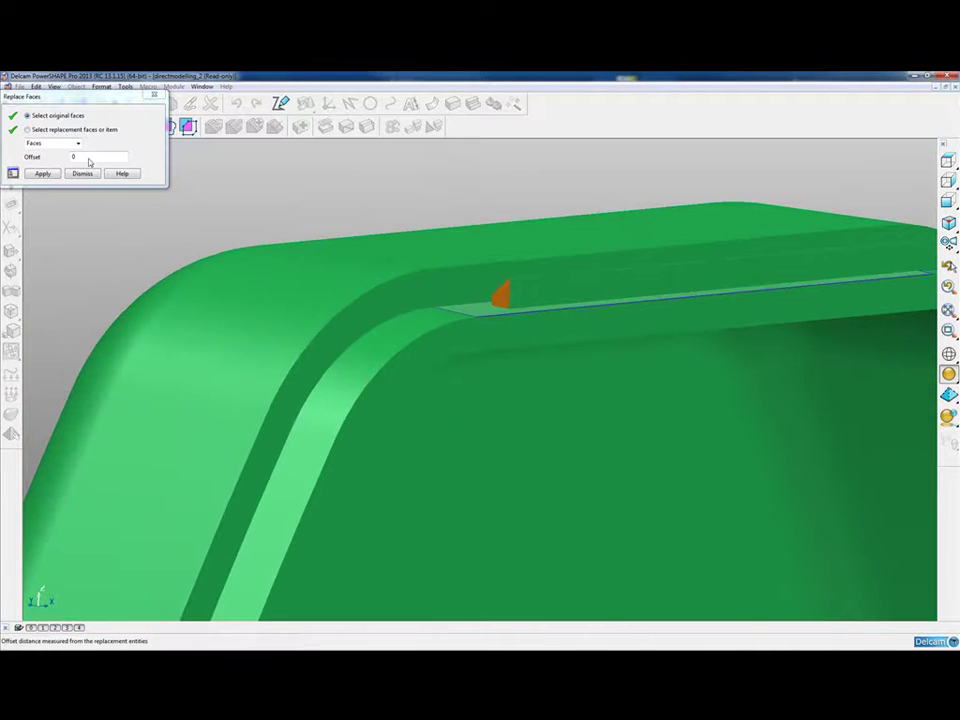
pyautogui.click(27, 129)
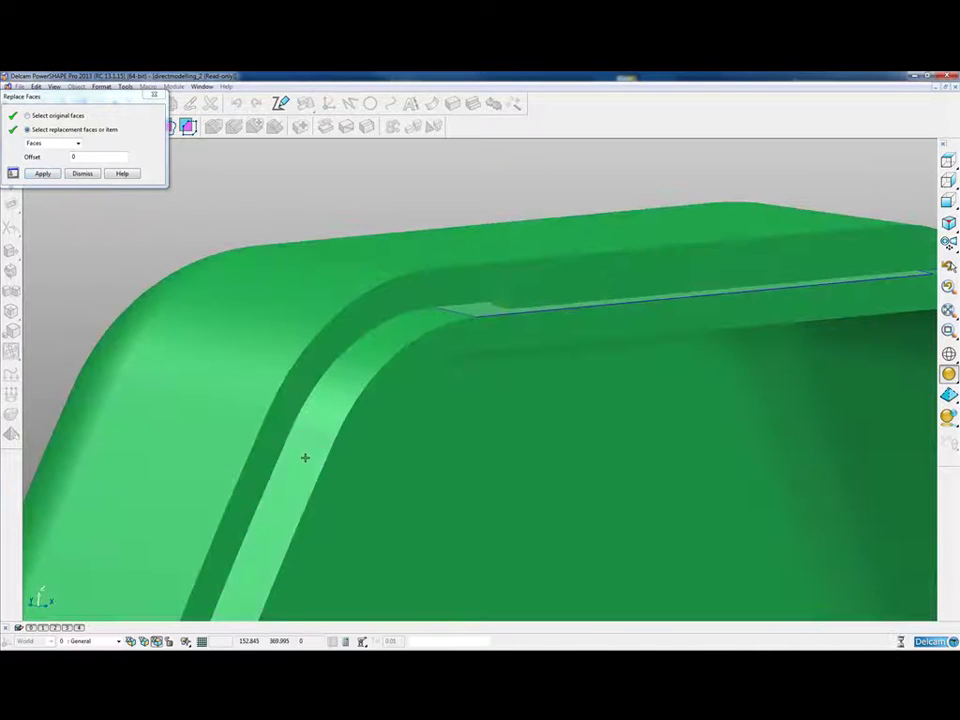
pyautogui.click(304, 454)
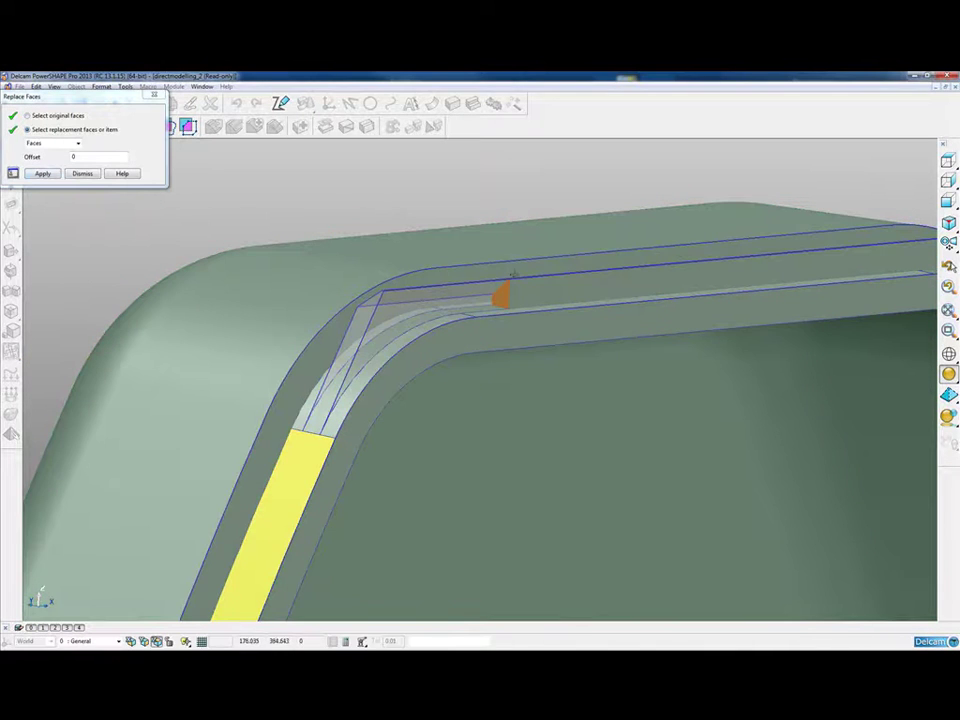
pyautogui.scroll(-2, 439, 220)
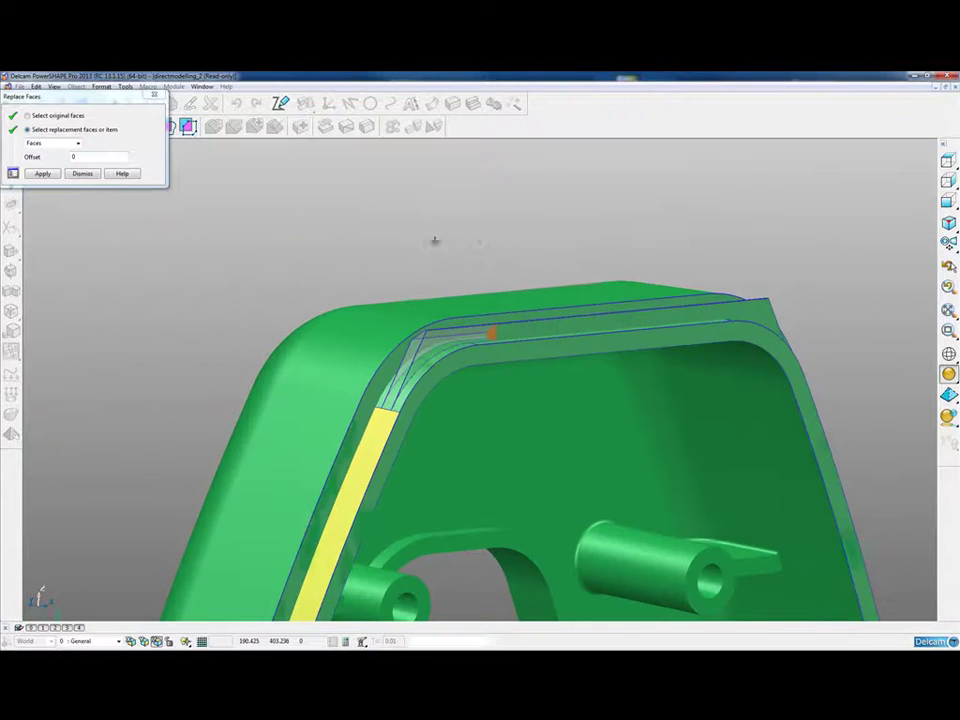
pyautogui.click(45, 175)
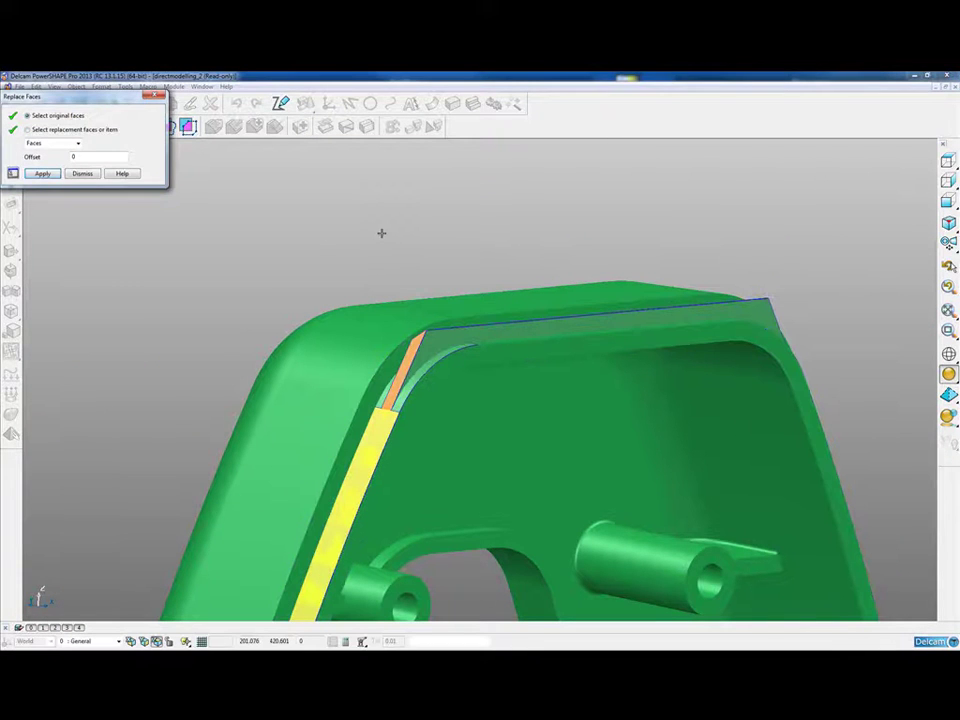
# Replace the top faces of the two short bosses beside the rectangular opening with the top face of a neighbouring taller free-standing boss
pyautogui.moveTo(360, 244)
pyautogui.mouseDown(button='middle')
pyautogui.moveTo(439, 281)
pyautogui.moveTo(814, 396)
pyautogui.moveTo(741, 265)
pyautogui.moveTo(651, 343)
pyautogui.moveTo(488, 300)
pyautogui.moveTo(412, 388)
pyautogui.moveTo(547, 505)
pyautogui.moveTo(413, 413)
pyautogui.mouseUp(button='middle')
pyautogui.keyDown('ctrl'); pyautogui.keyDown('shift'); pyautogui.moveTo(334, 320); pyautogui.dragTo(438, 433, button='middle'); pyautogui.keyUp('shift'); pyautogui.keyUp('ctrl')
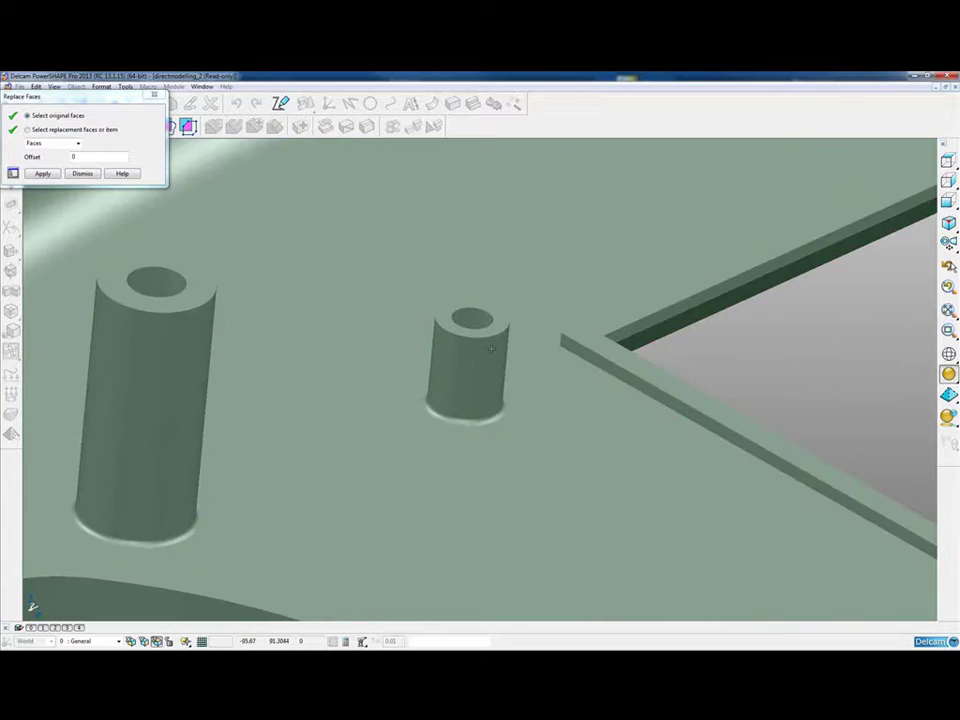
pyautogui.scroll(2, 516, 368)
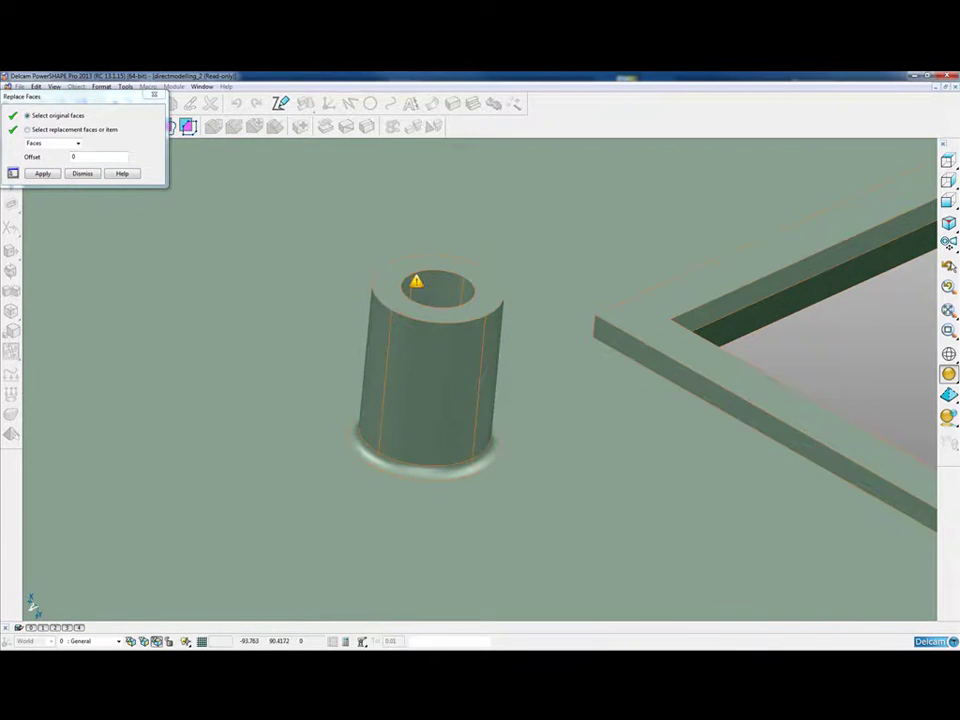
pyautogui.scroll(-5, 410, 282)
pyautogui.scroll(4, 512, 368)
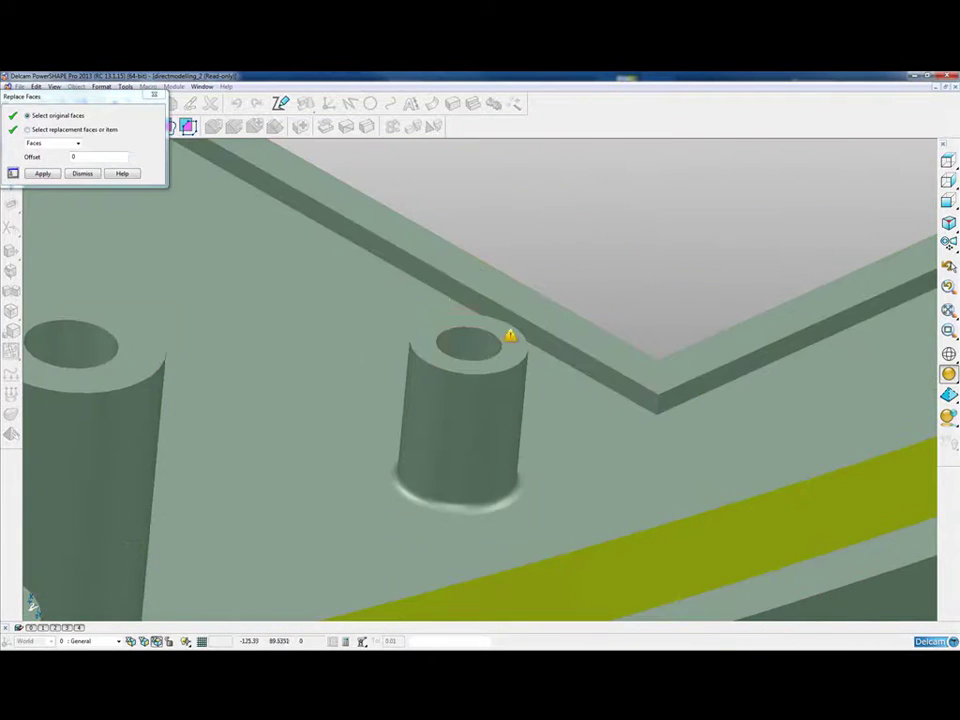
pyautogui.click(436, 325)
pyautogui.scroll(-5, 409, 302)
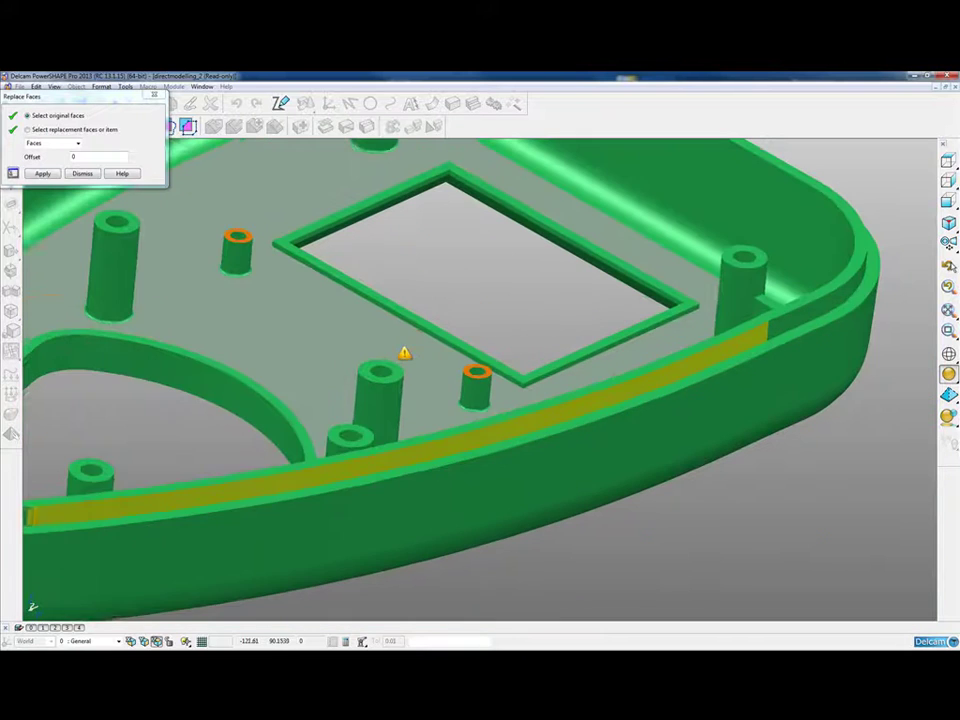
pyautogui.click(27, 129)
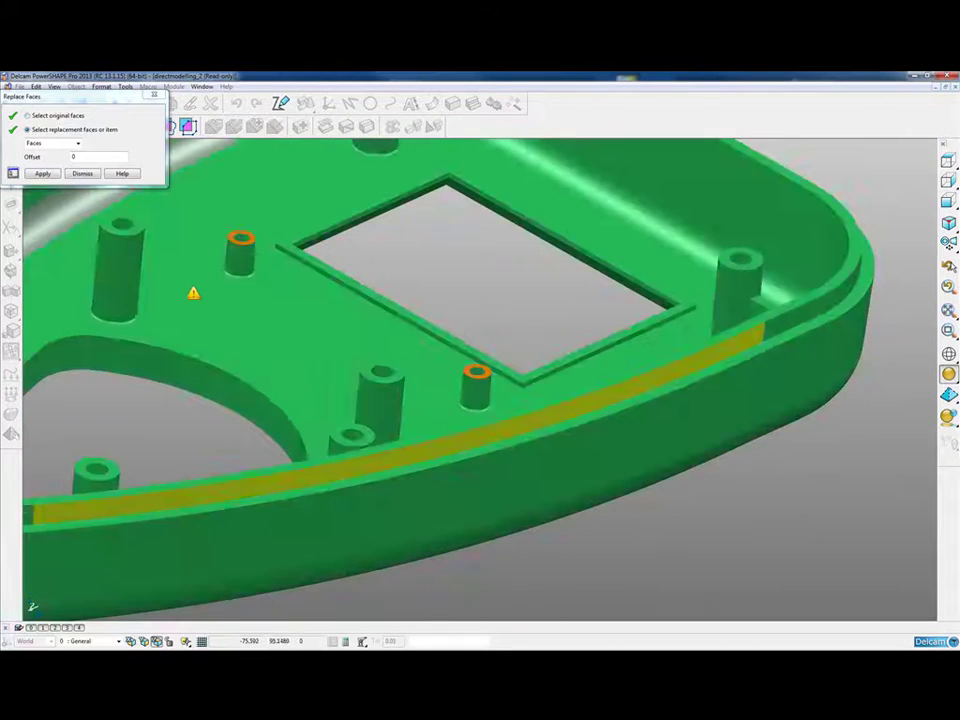
pyautogui.scroll(5, 340, 289)
pyautogui.click(326, 217)
pyautogui.scroll(-5, 572, 304)
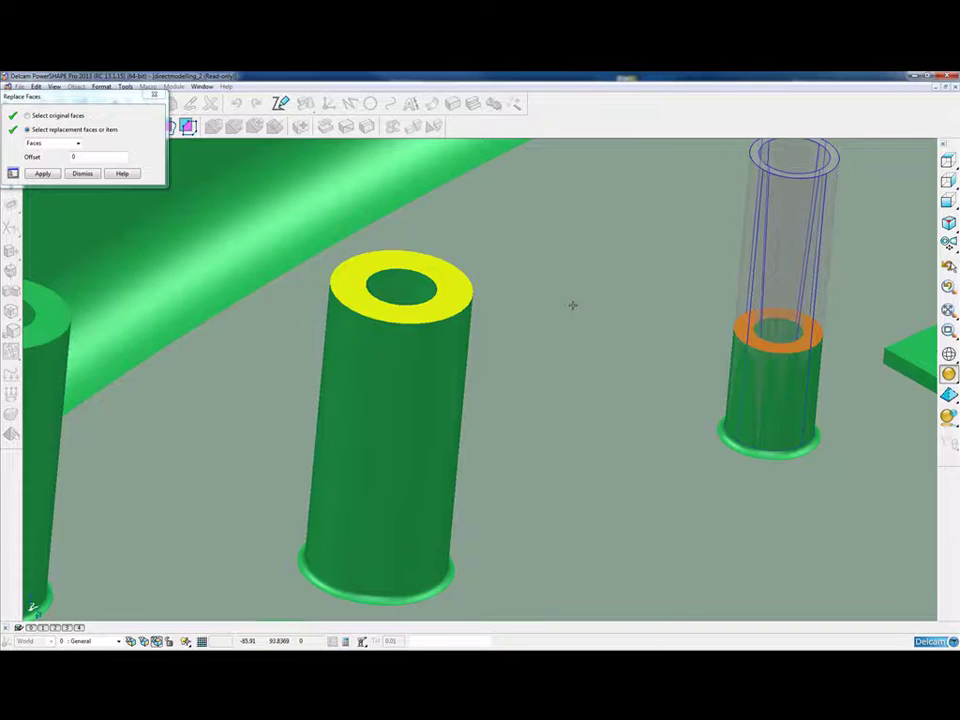
pyautogui.scroll(-2, 567, 335)
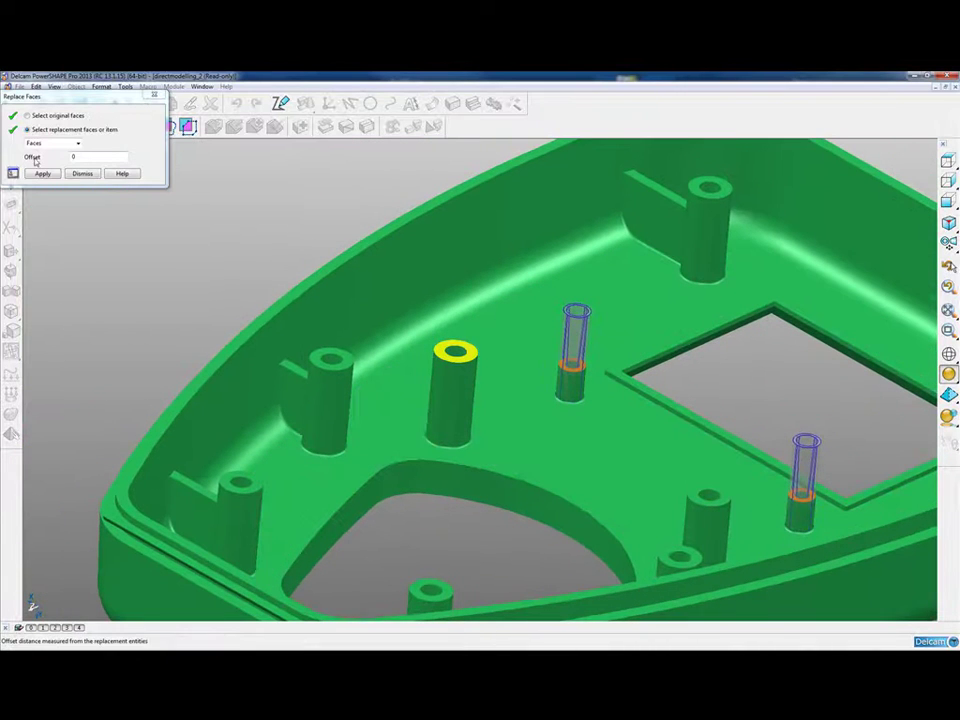
pyautogui.click(42, 174)
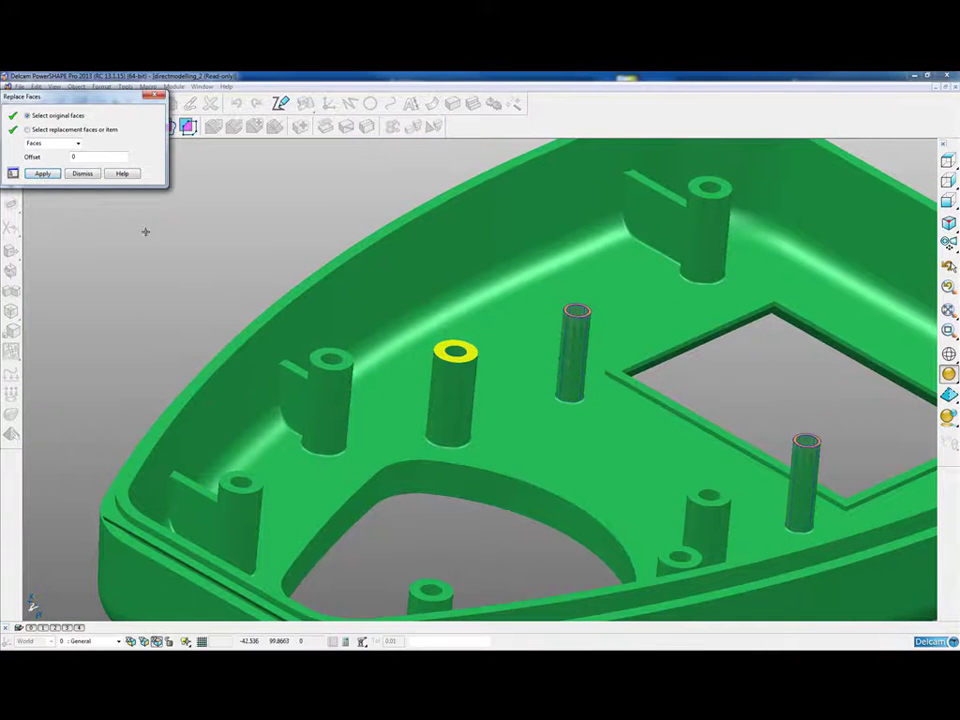
# Extend the six ribs joining bosses to the casing wall by replacing their top faces with the same tall boss's top face, and finish replacing faces
pyautogui.moveTo(145, 232); pyautogui.dragTo(190, 318, button='middle')
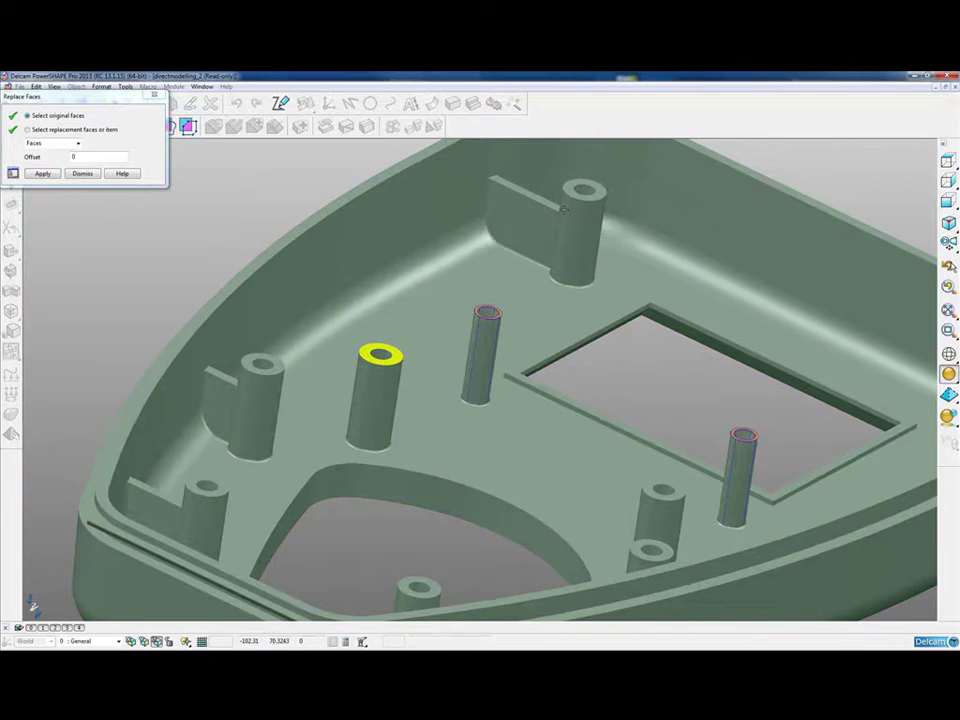
pyautogui.scroll(5, 446, 272)
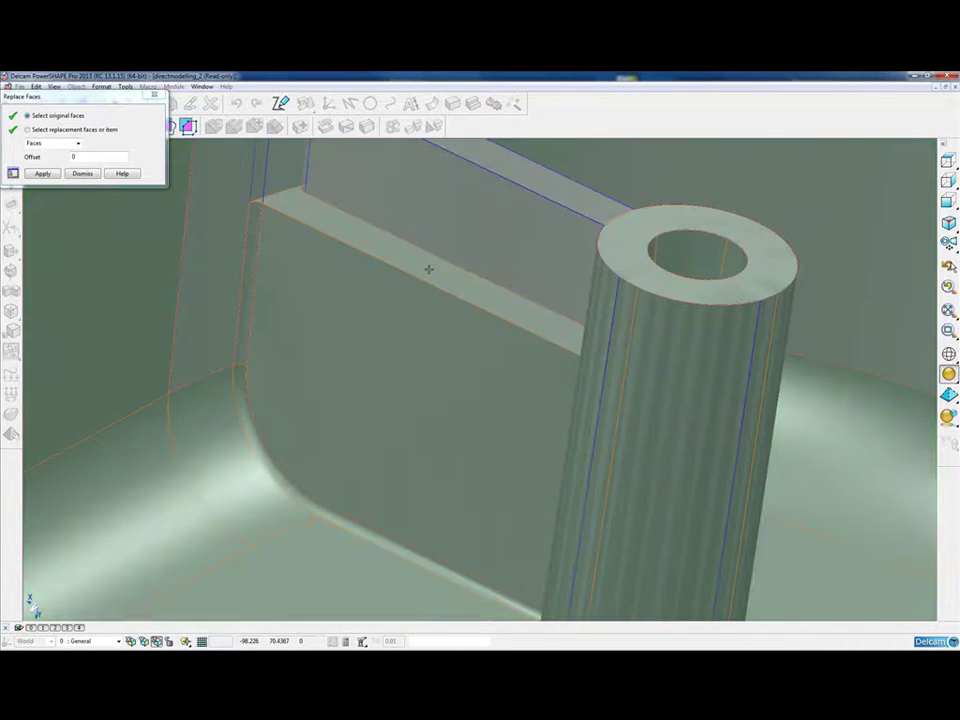
pyautogui.click(429, 269)
pyautogui.scroll(-6, 429, 281)
pyautogui.keyDown('shift'); pyautogui.moveTo(882, 514); pyautogui.dragTo(712, 481, button='middle'); pyautogui.keyUp('shift')
pyautogui.click(516, 381)
pyautogui.scroll(-2, 419, 329)
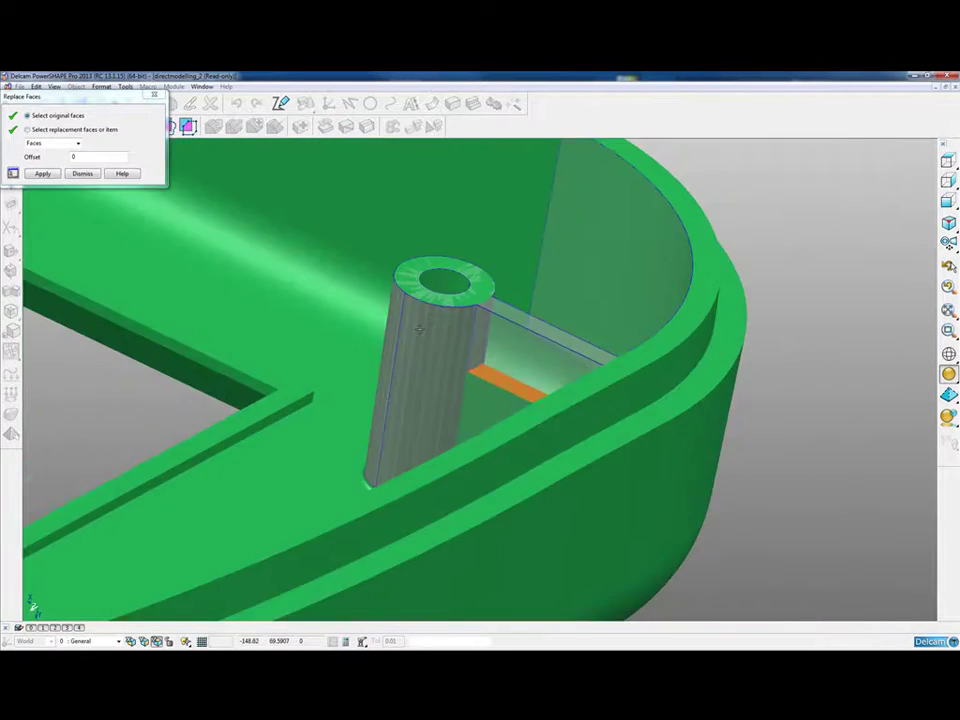
pyautogui.scroll(-5, 419, 329)
pyautogui.keyDown('ctrl'); pyautogui.keyDown('shift'); pyautogui.moveTo(384, 462); pyautogui.dragTo(388, 466, button='middle'); pyautogui.keyUp('shift'); pyautogui.keyUp('ctrl')
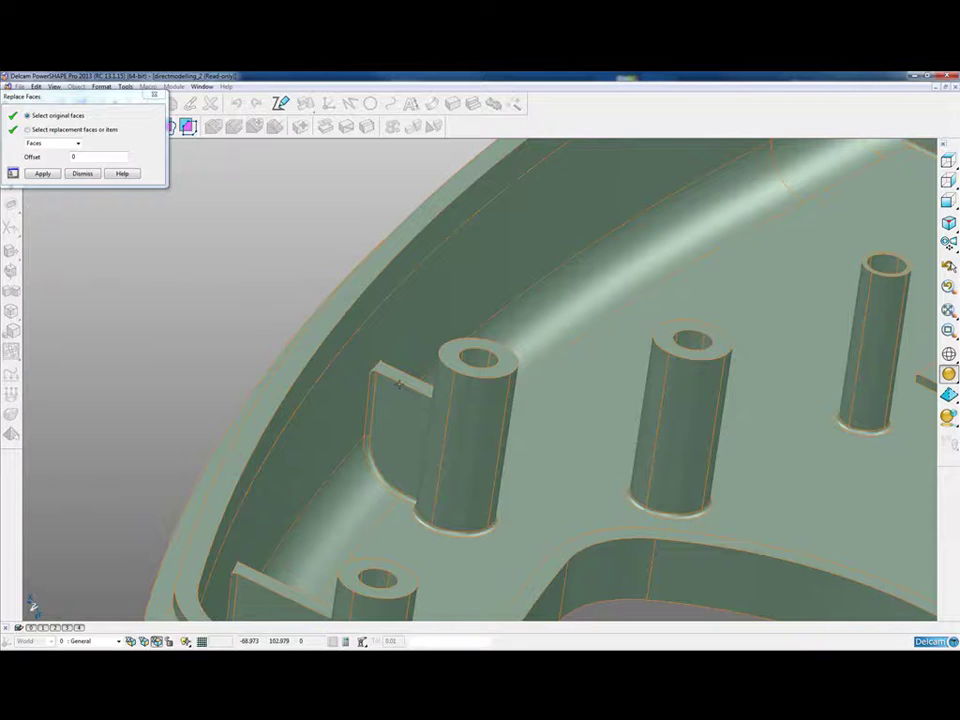
pyautogui.keyDown('ctrl'); pyautogui.keyDown('shift'); pyautogui.moveTo(347, 333); pyautogui.dragTo(493, 479, button='middle'); pyautogui.keyUp('shift'); pyautogui.keyUp('ctrl')
pyautogui.scroll(-4, 409, 284)
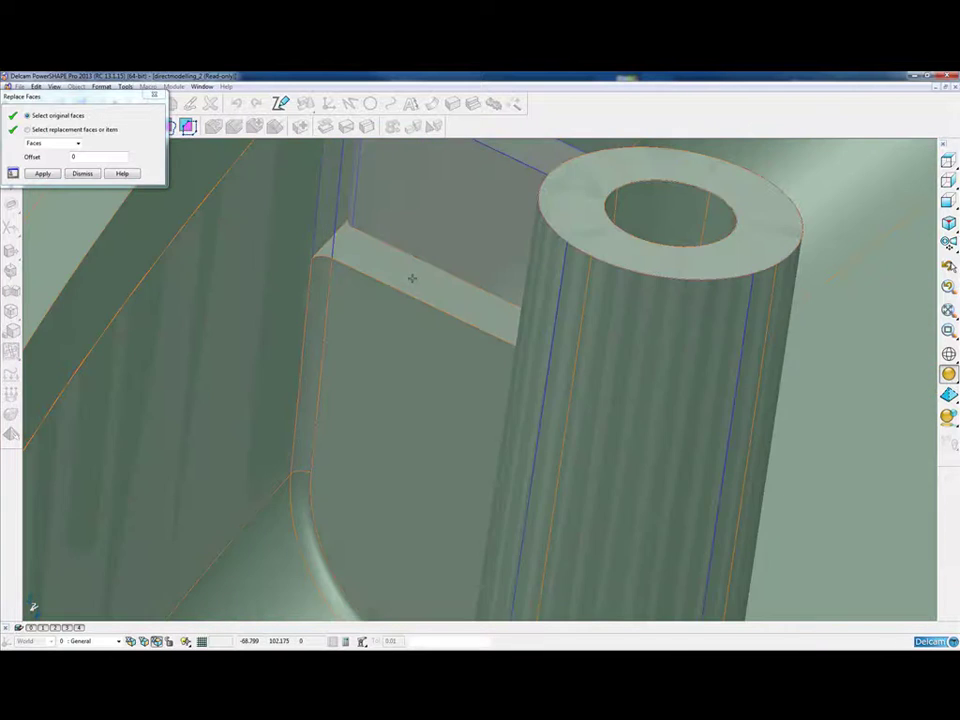
pyautogui.scroll(4, 382, 306)
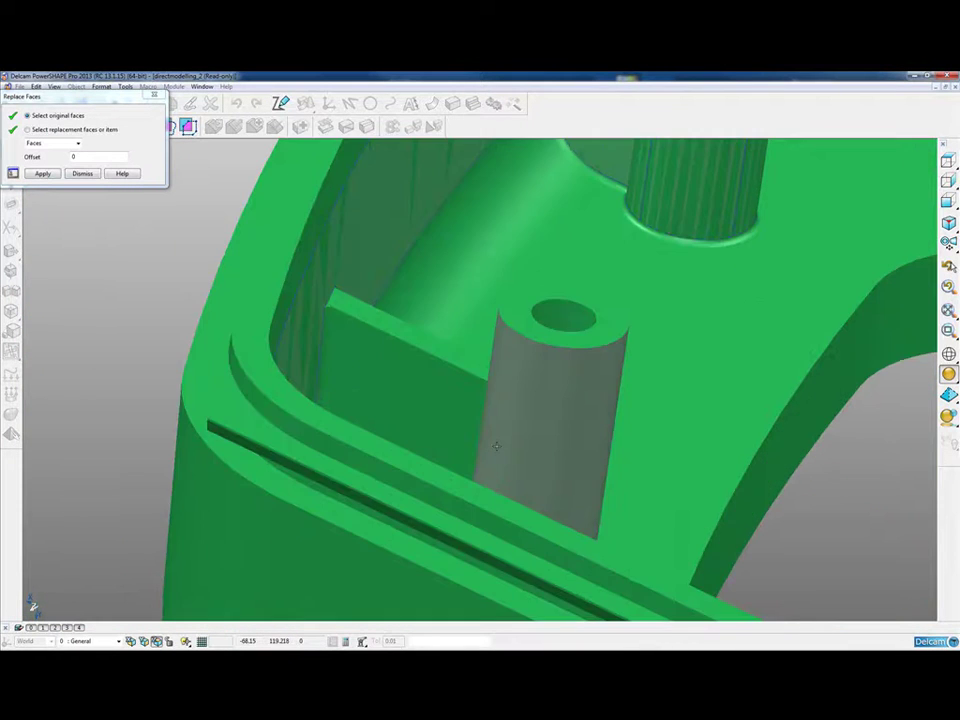
pyautogui.scroll(-4, 411, 336)
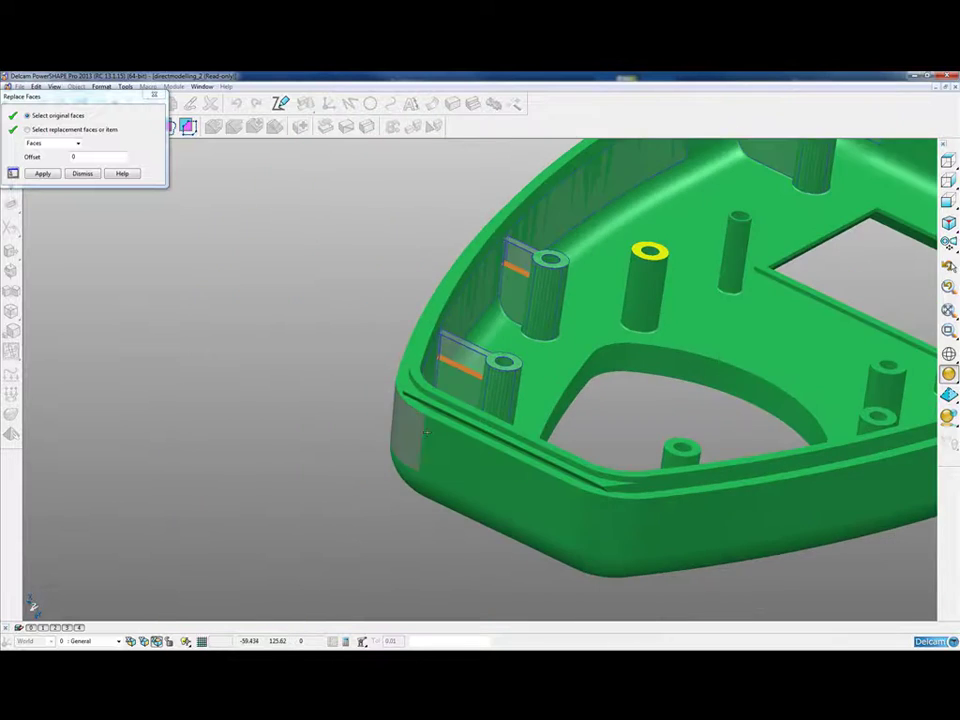
pyautogui.moveTo(411, 336); pyautogui.dragTo(493, 505, button='middle')
pyautogui.scroll(4, 634, 291)
pyautogui.scroll(-5, 548, 302)
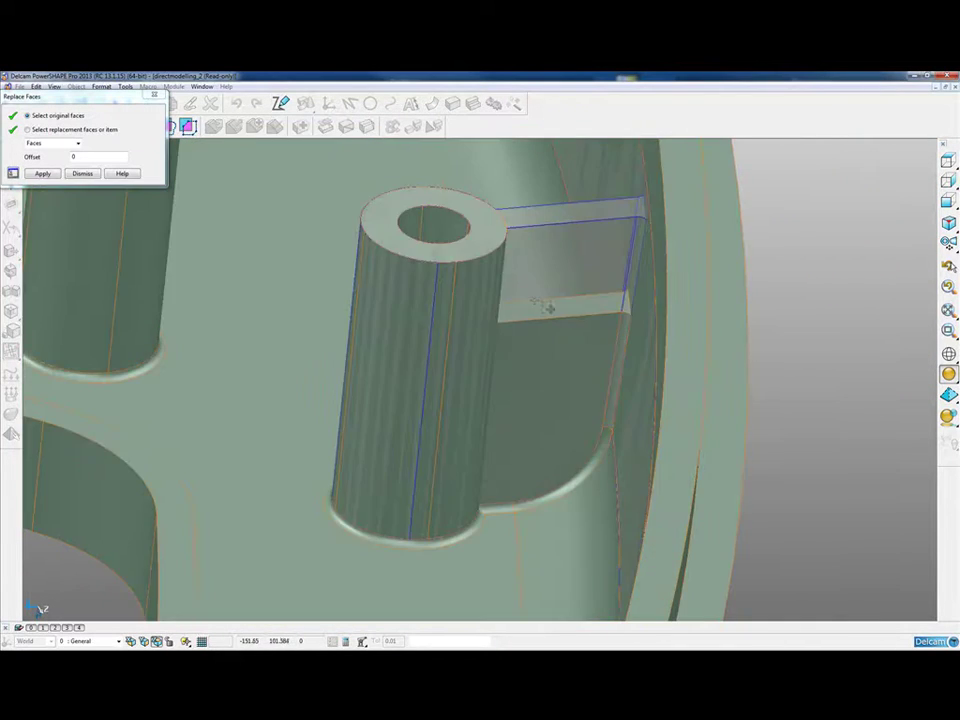
pyautogui.moveTo(548, 302); pyautogui.dragTo(536, 476, button='middle')
pyautogui.scroll(5, 536, 476)
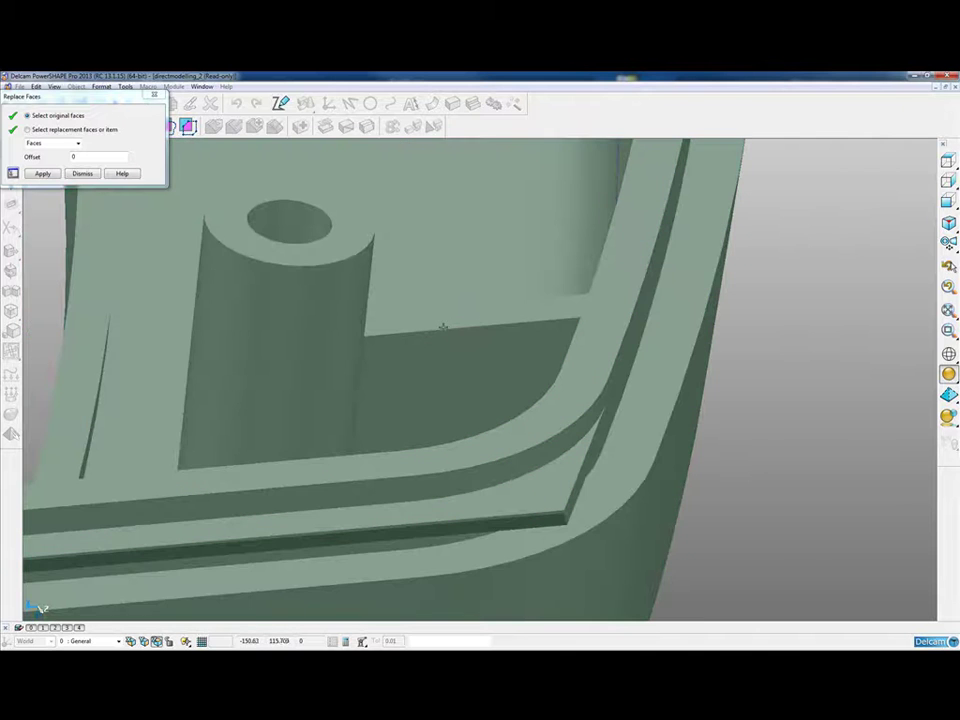
pyautogui.scroll(-6, 483, 372)
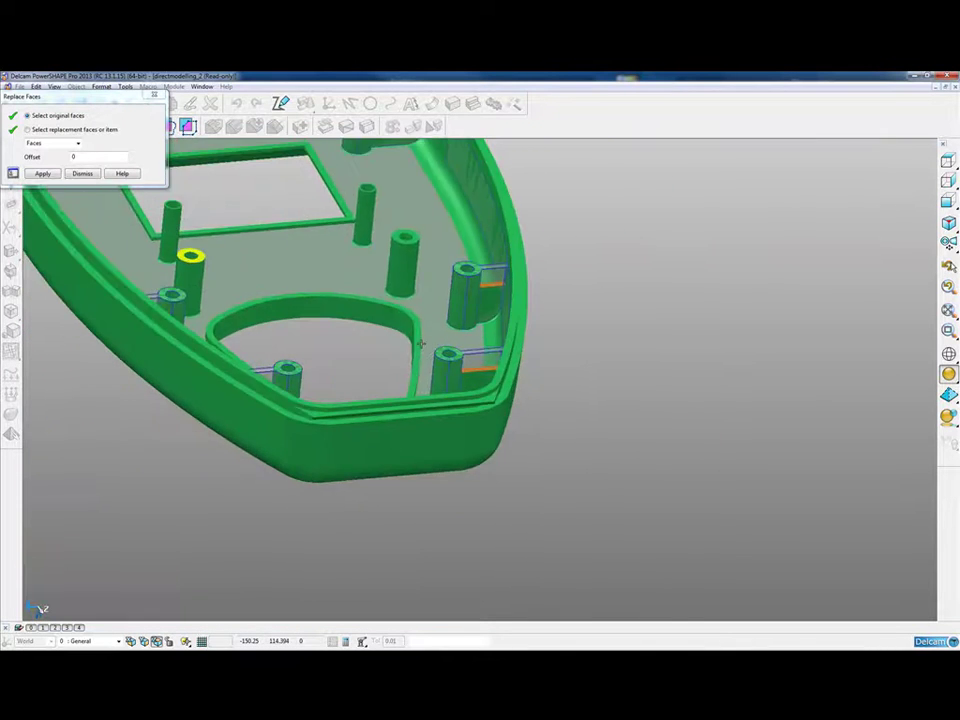
pyautogui.keyDown('shift'); pyautogui.moveTo(342, 172); pyautogui.dragTo(511, 298, button='middle'); pyautogui.keyUp('shift')
pyautogui.moveTo(533, 230); pyautogui.dragTo(500, 214, button='middle')
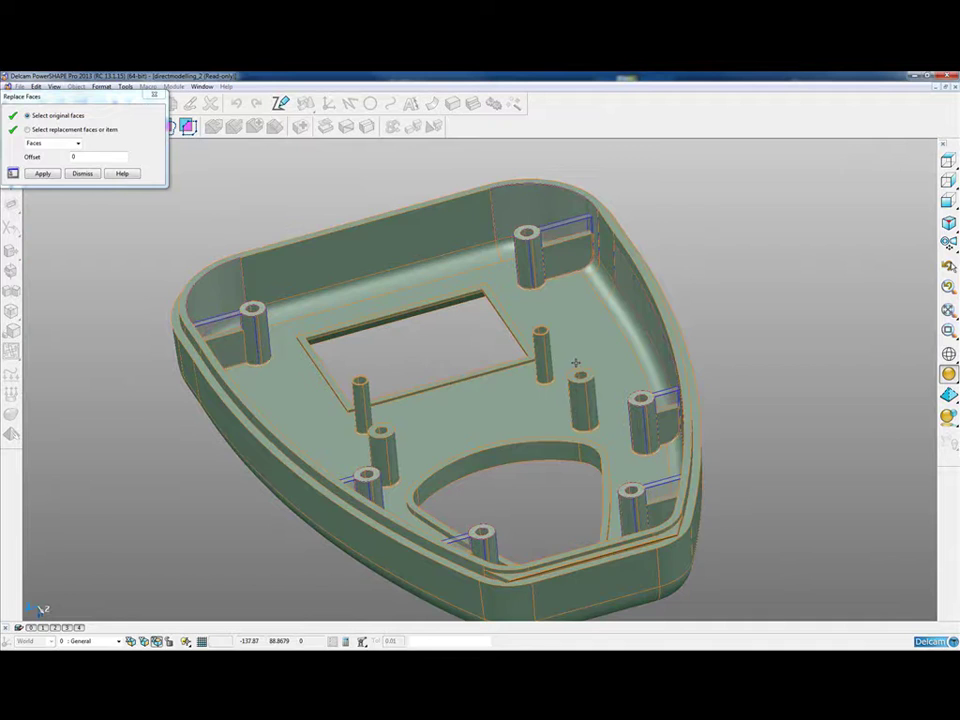
pyautogui.click(43, 174)
pyautogui.click(82, 173)
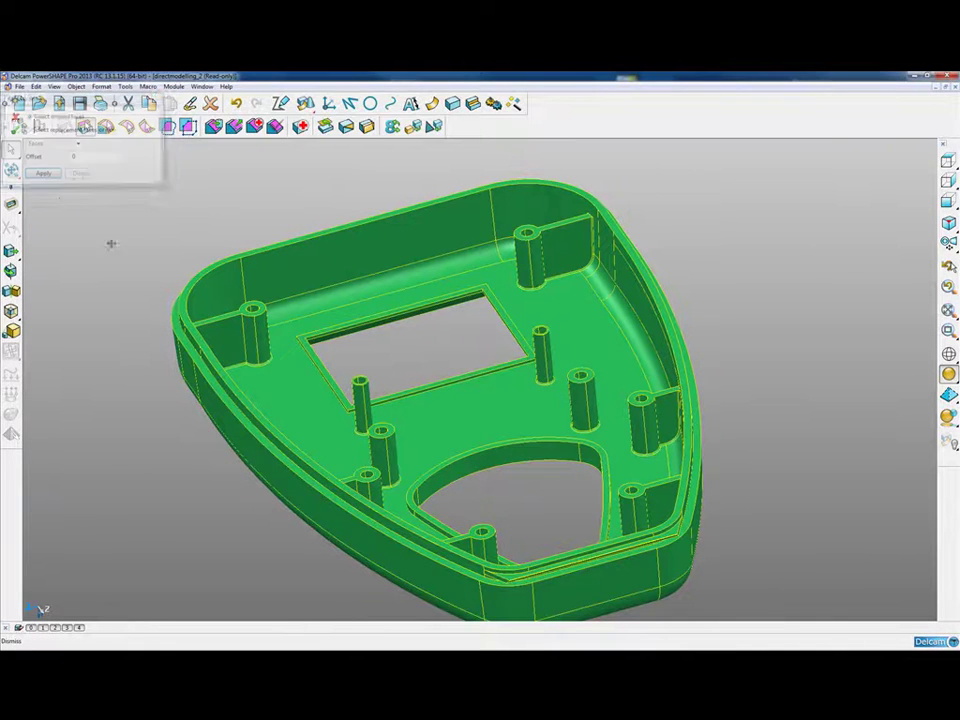